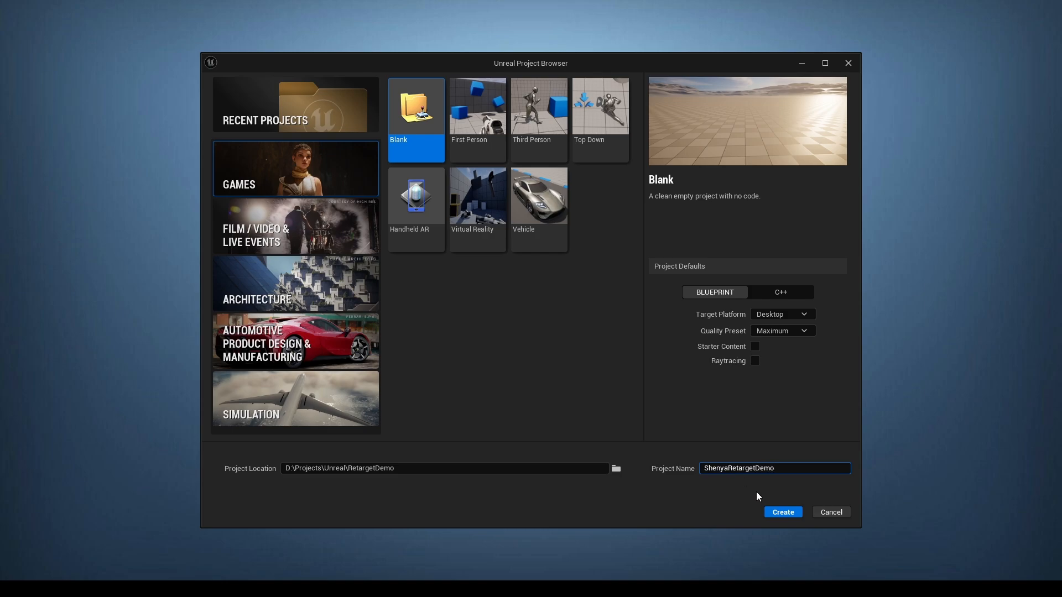
- Create the blank Blueprint project ShenyaRetargetDemo, and search the Epic Games Launcher vault for "close"
left_click(782, 512)
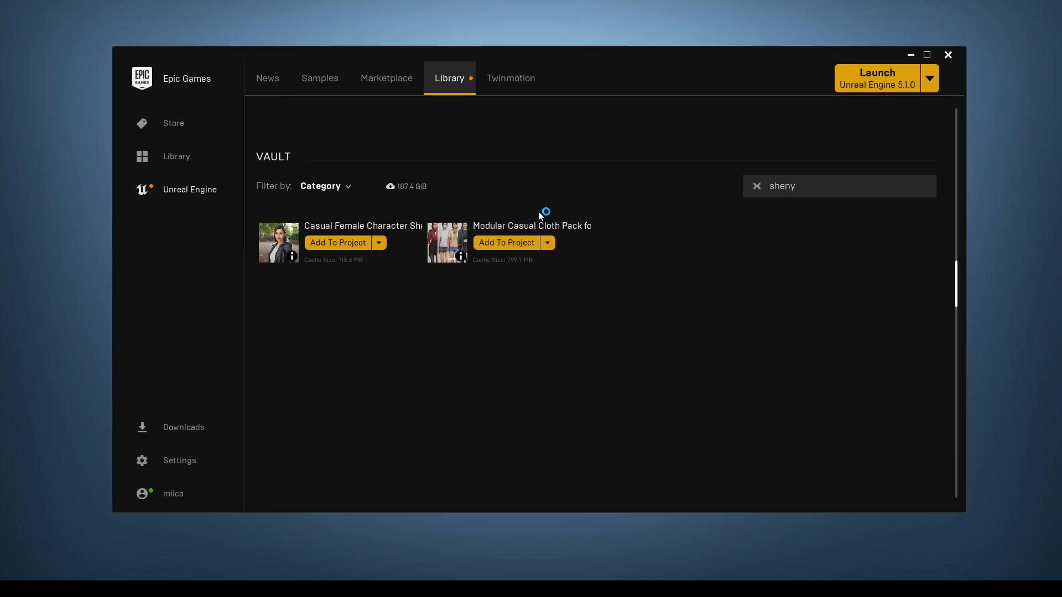
left_click(799, 186)
type("sheny")
double_click(799, 183)
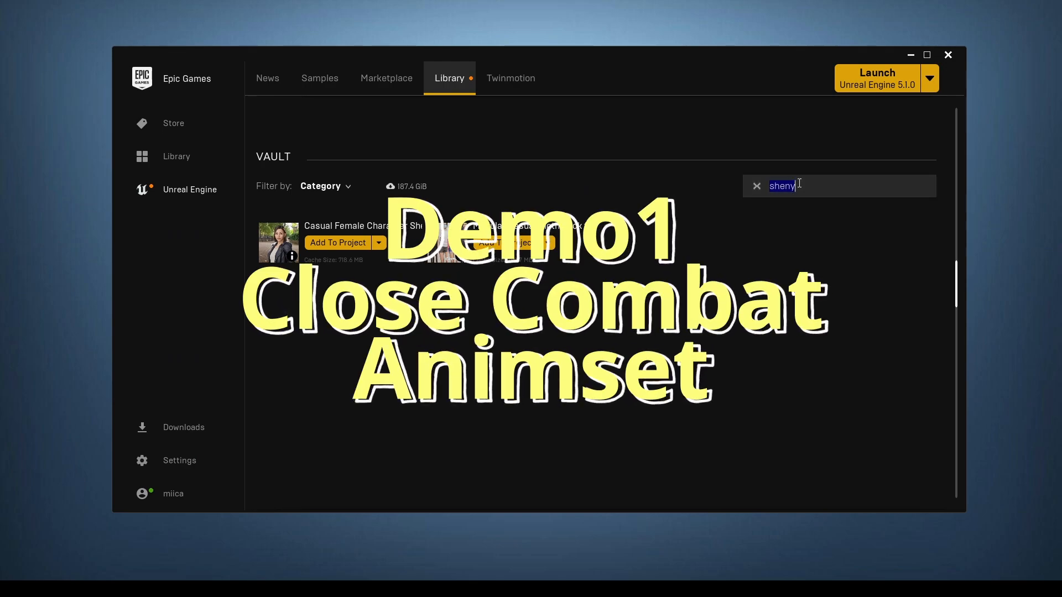
type("close")
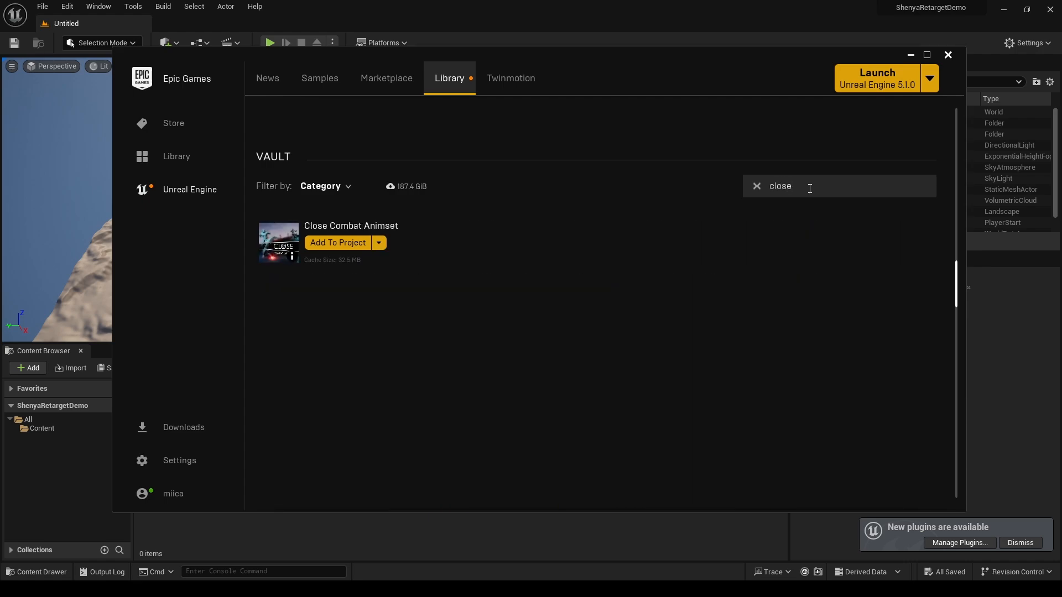
- Add the Close Combat Animset to the ShenyaRetargetDemo project
left_click(359, 246)
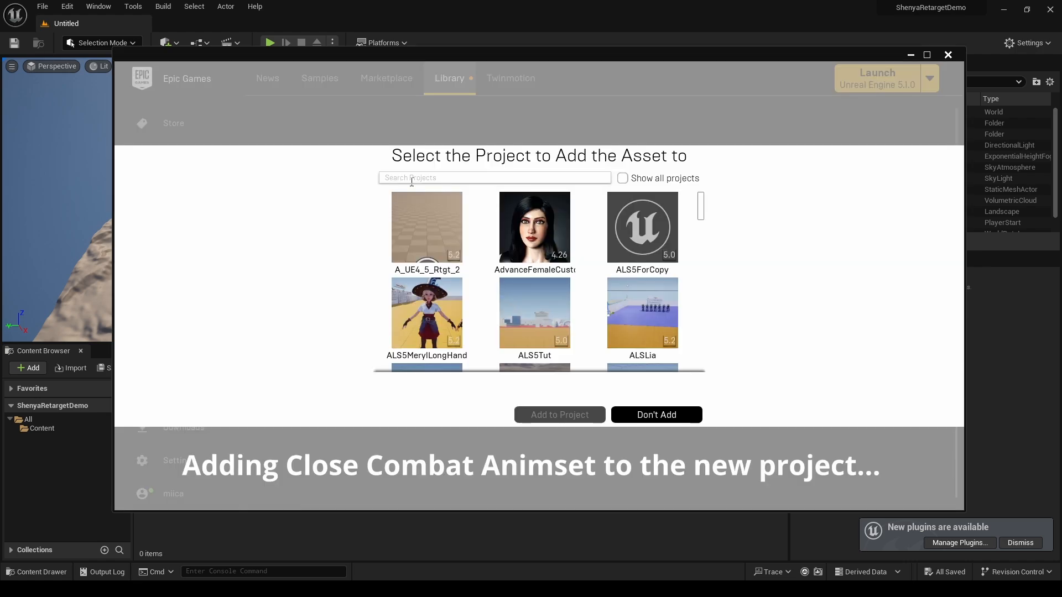
left_click(415, 177)
type("shenyare")
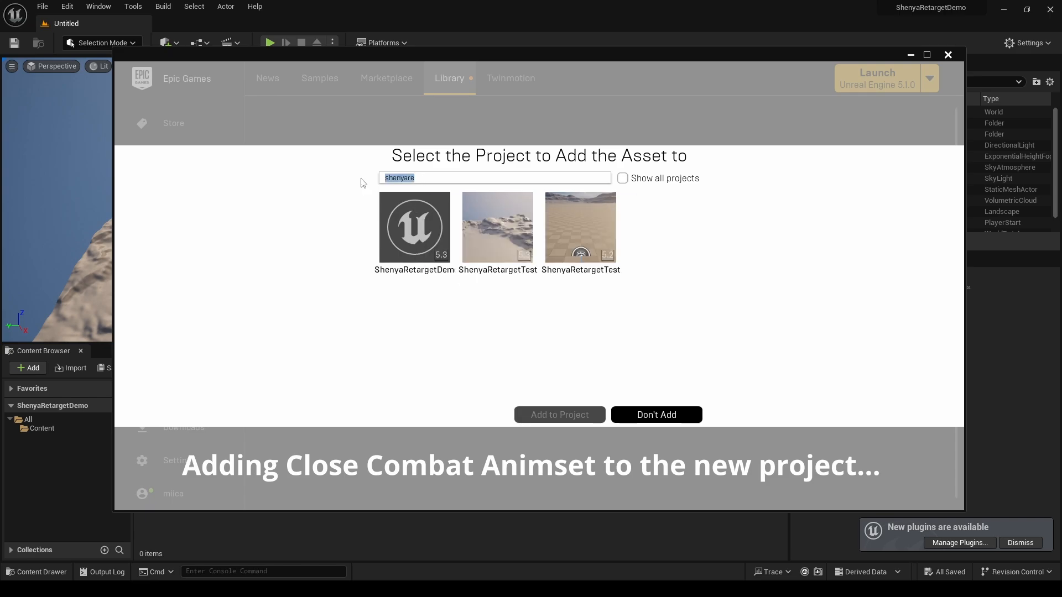
left_click(415, 227)
left_click(546, 413)
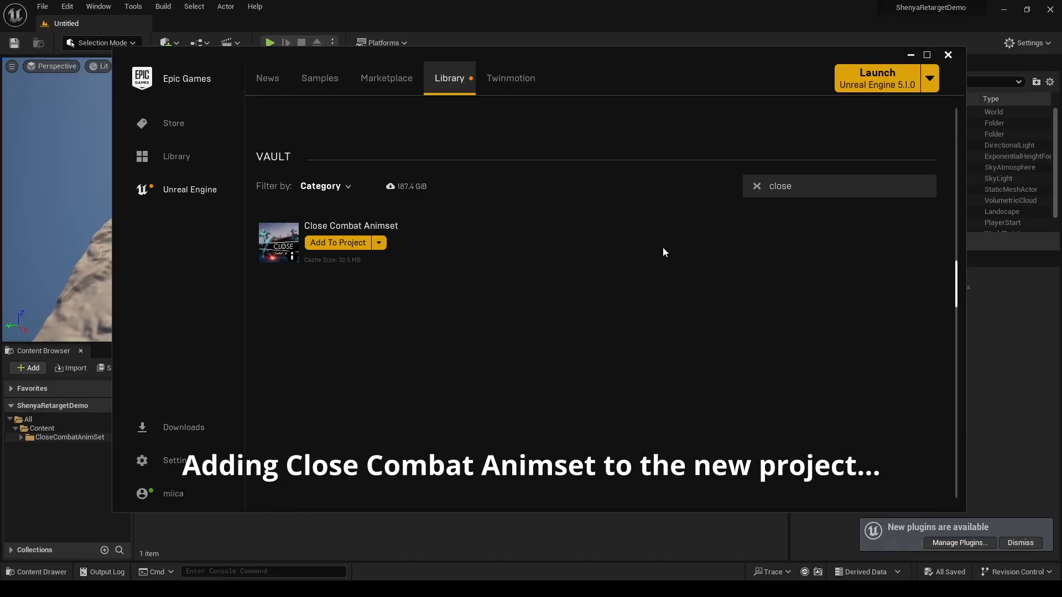
- Find the Casual Female Character Shenya asset in the vault and add it to the ShenyaRetargetDemo project
double_click(780, 186)
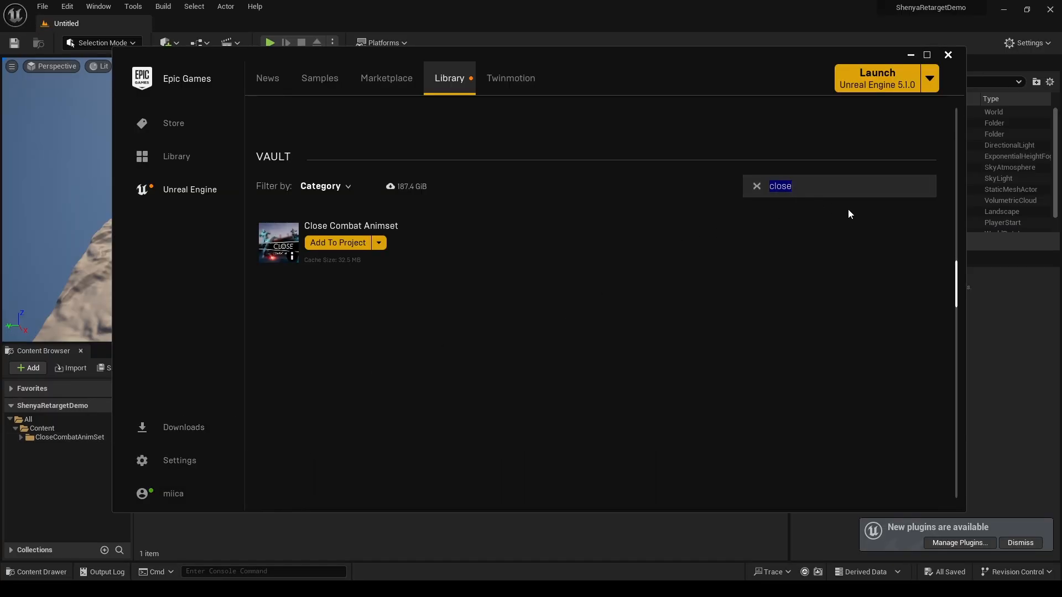
type("shenyare")
key("BackSpace")
key("BackSpace")
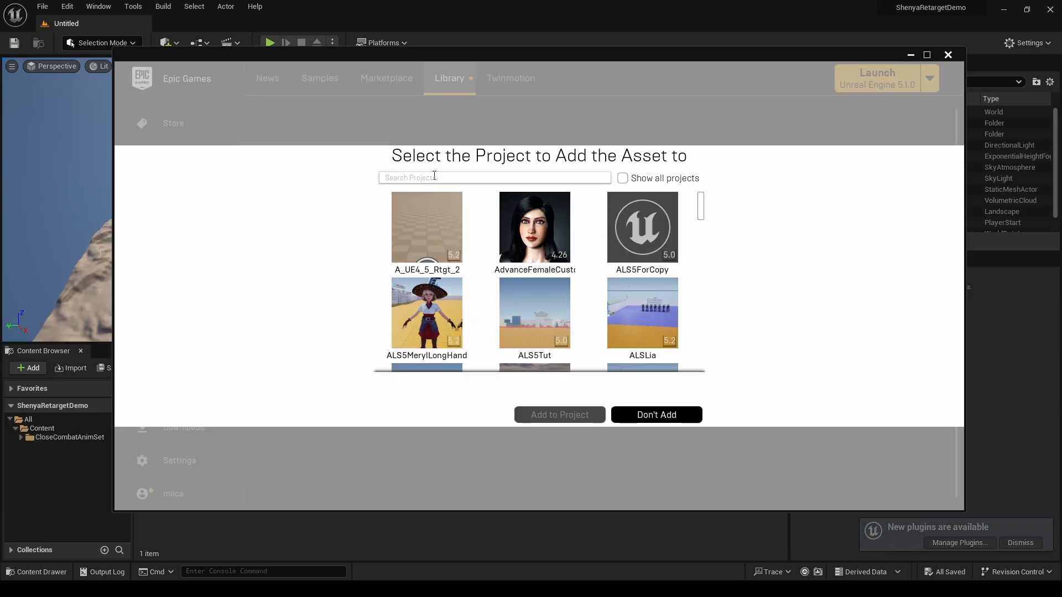
left_click(434, 178)
type("shenyare")
left_click(415, 229)
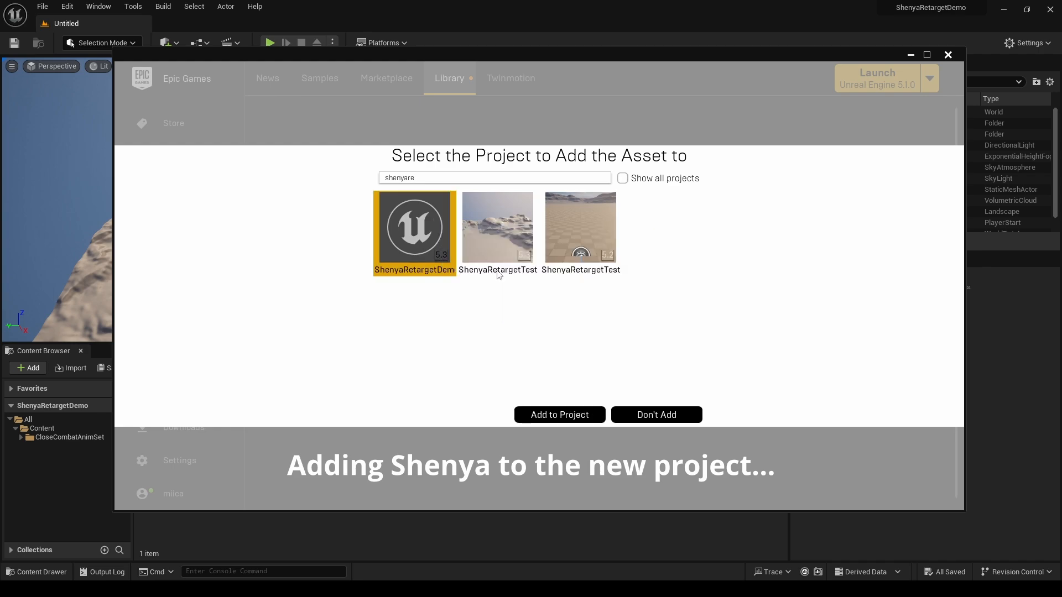
left_click(551, 413)
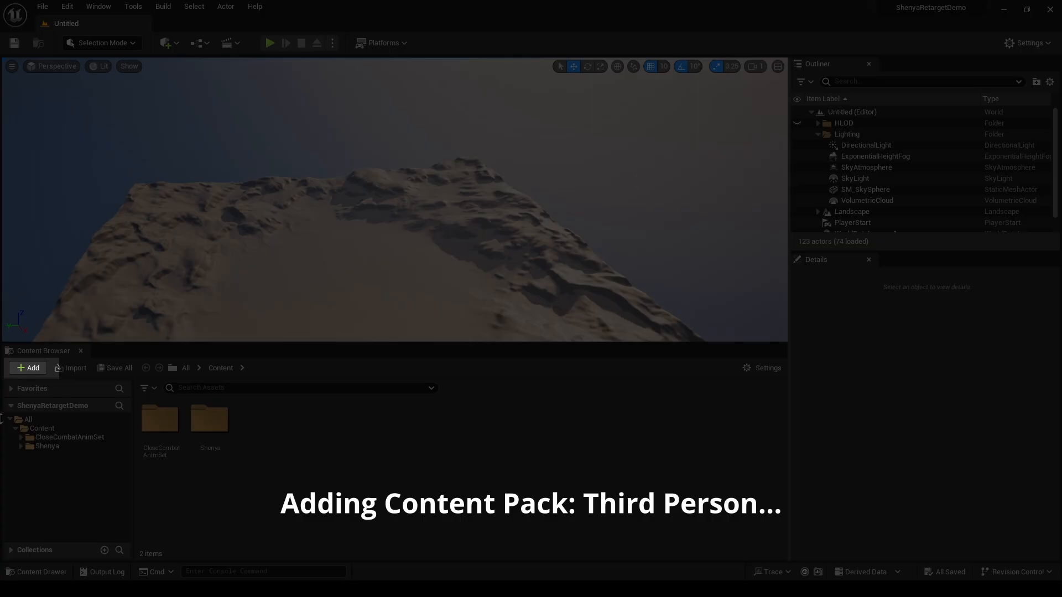
- In the Unreal Editor, add the Third Person Blueprint content pack to the project
left_click(38, 372)
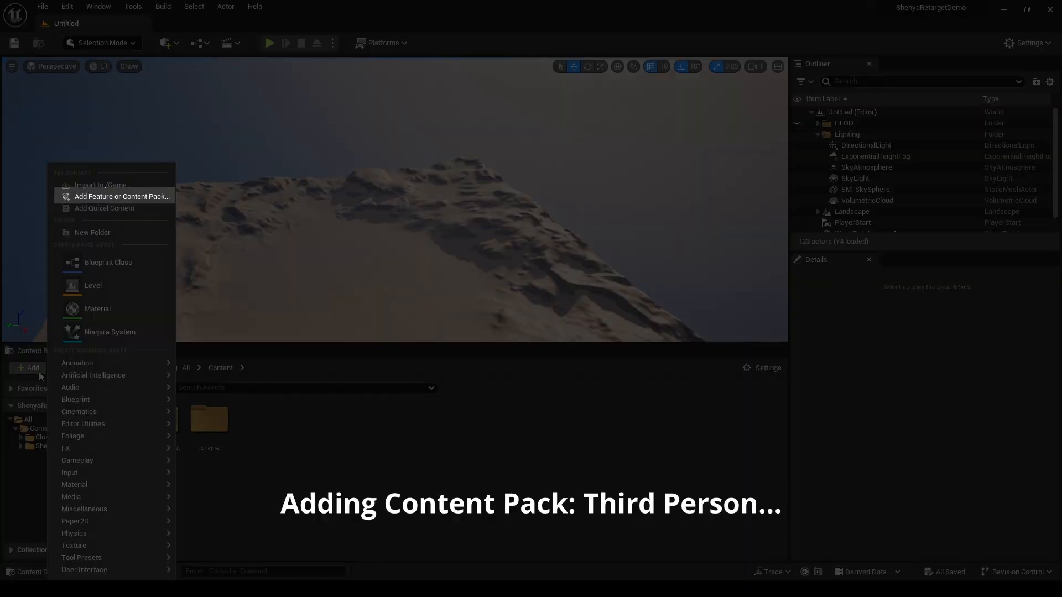
left_click(110, 197)
left_click(380, 243)
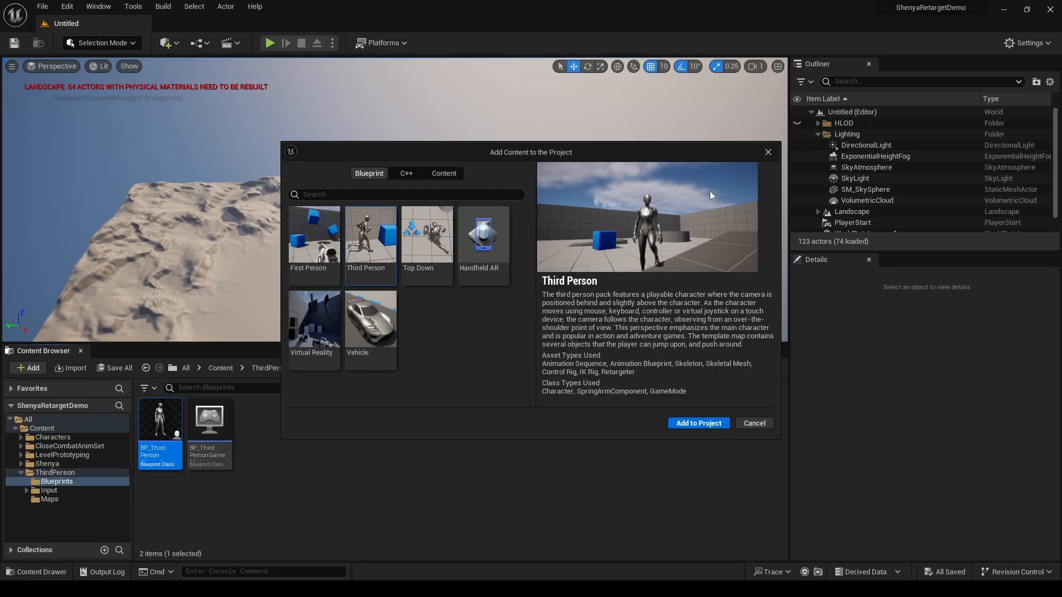
left_click(768, 153)
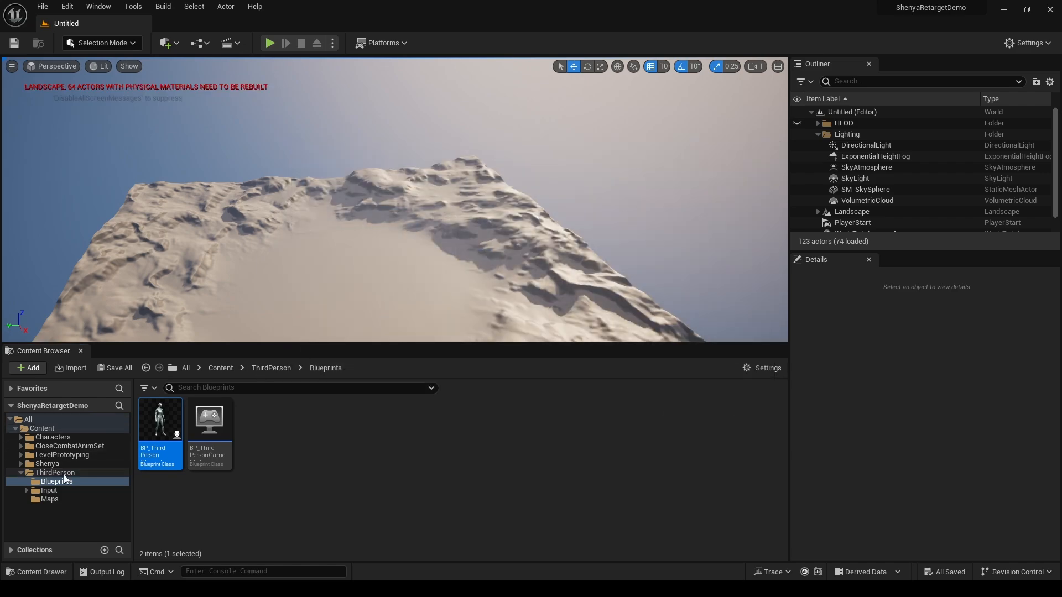
- Set the color of the Characters, LevelPrototyping and ThirdPerson folders to grey 6B6B6BFF, sampled from the ThirdPerson folder in the reference image
left_click(22, 471)
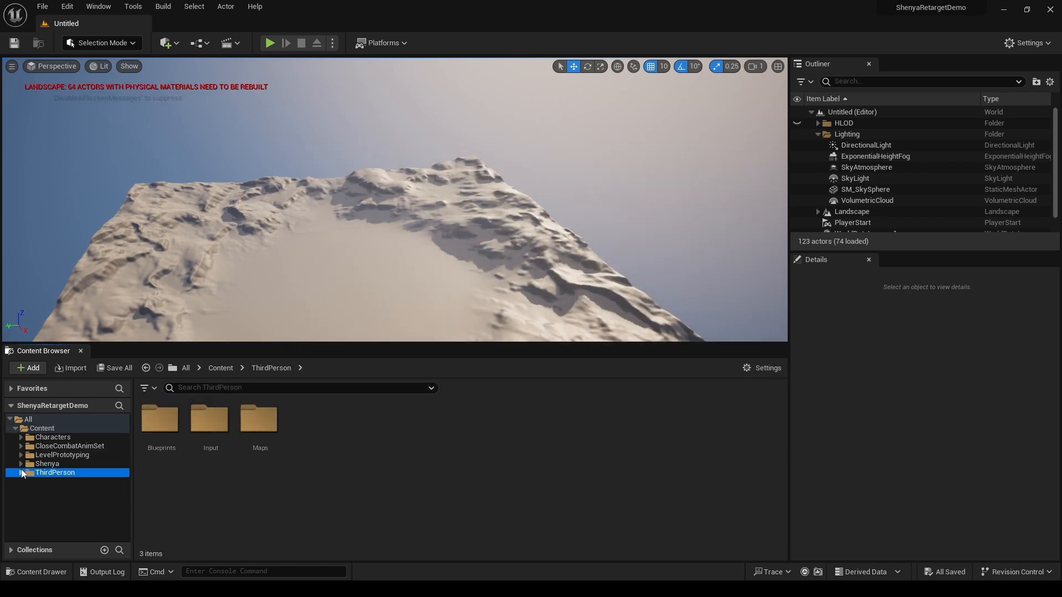
left_click(58, 455, "ctrl")
left_click(64, 437, "ctrl")
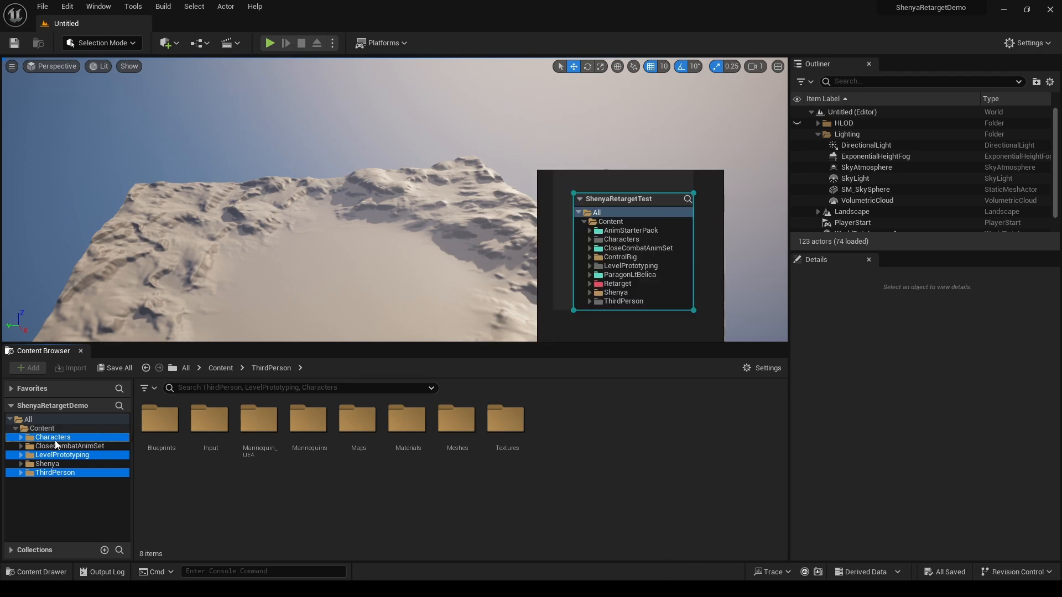
right_click(61, 443)
left_click(100, 277)
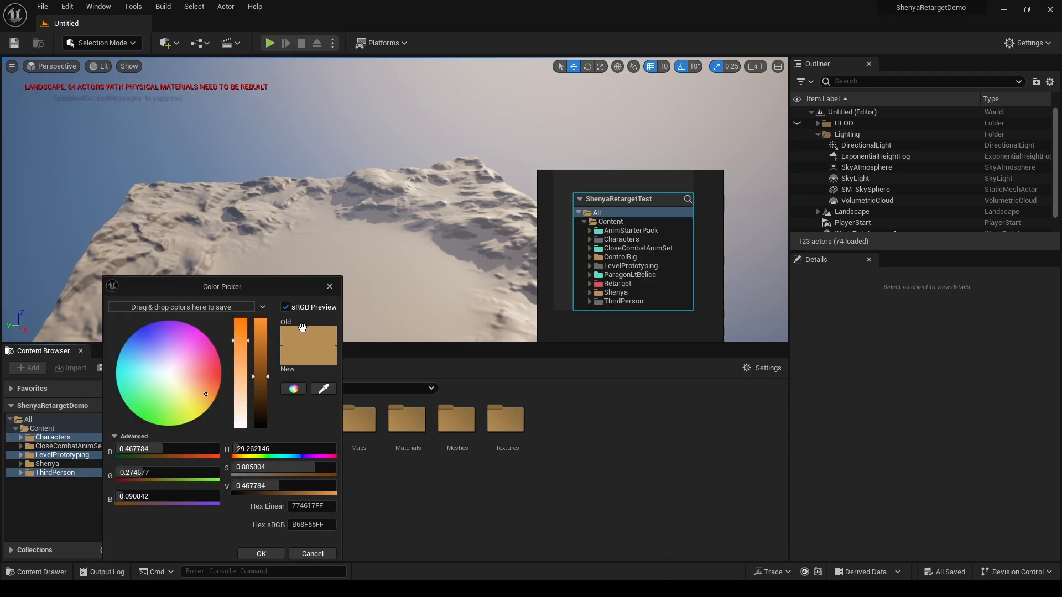
left_click_drag(324, 389, 596, 303)
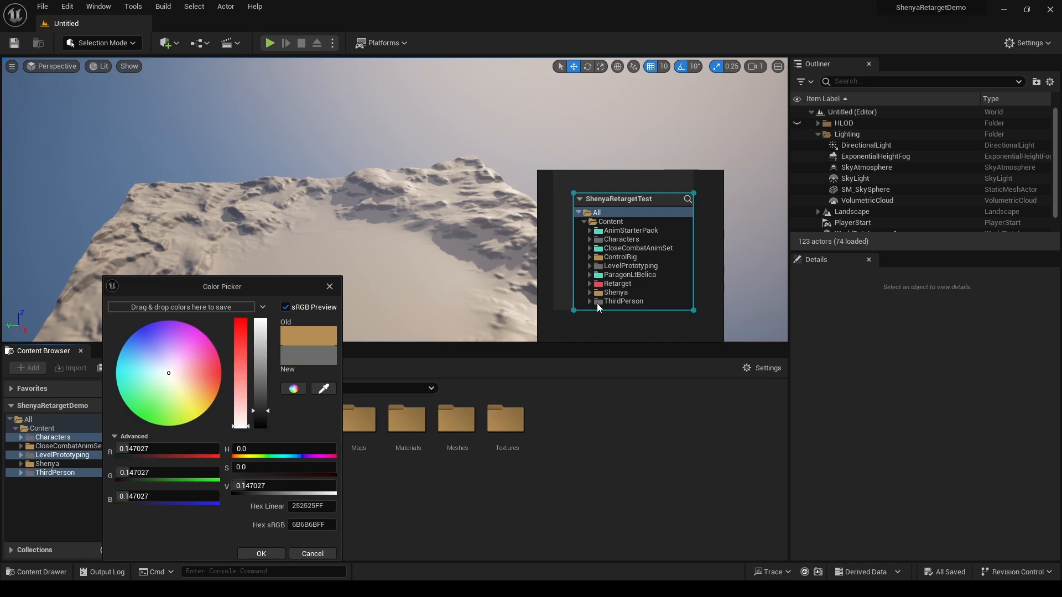
left_click(272, 555)
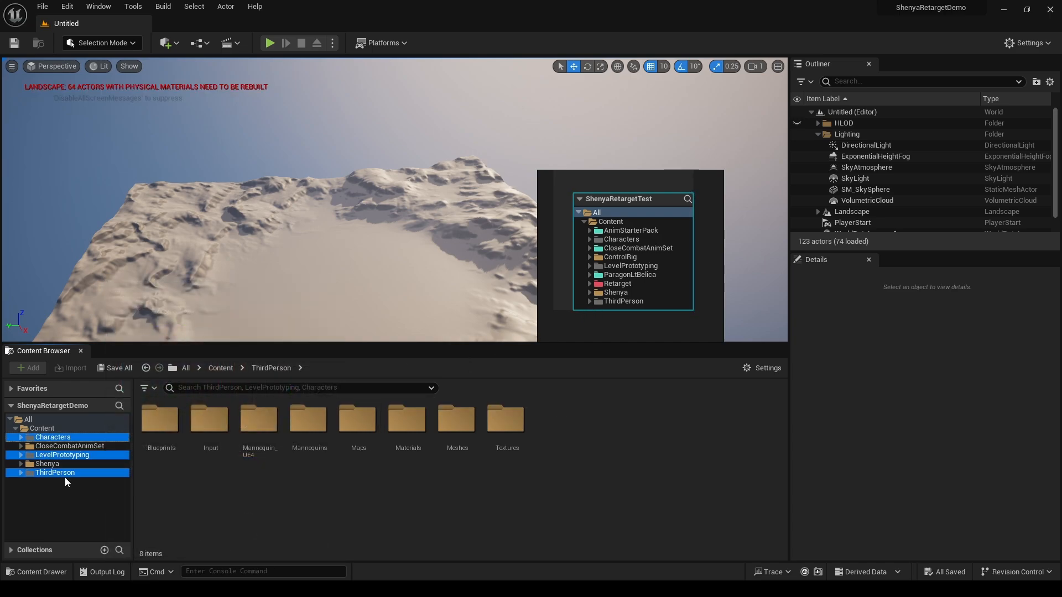
- Set the CloseCombatAnimSet folder's color to cyan 59D8C2FF, sampled from the reference image
left_click(64, 446)
right_click(64, 448)
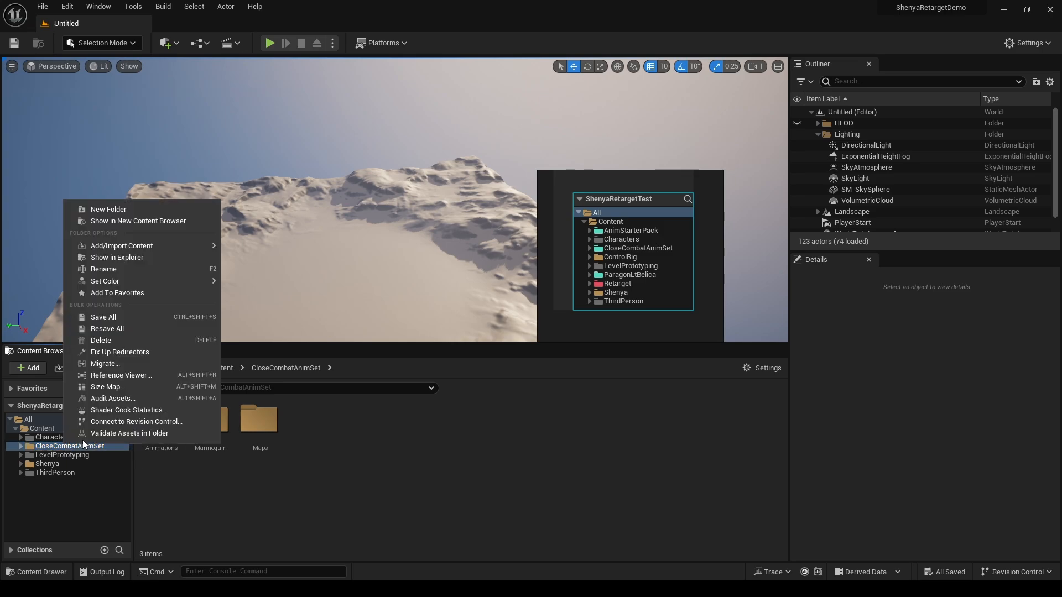
mouse_move(201, 283)
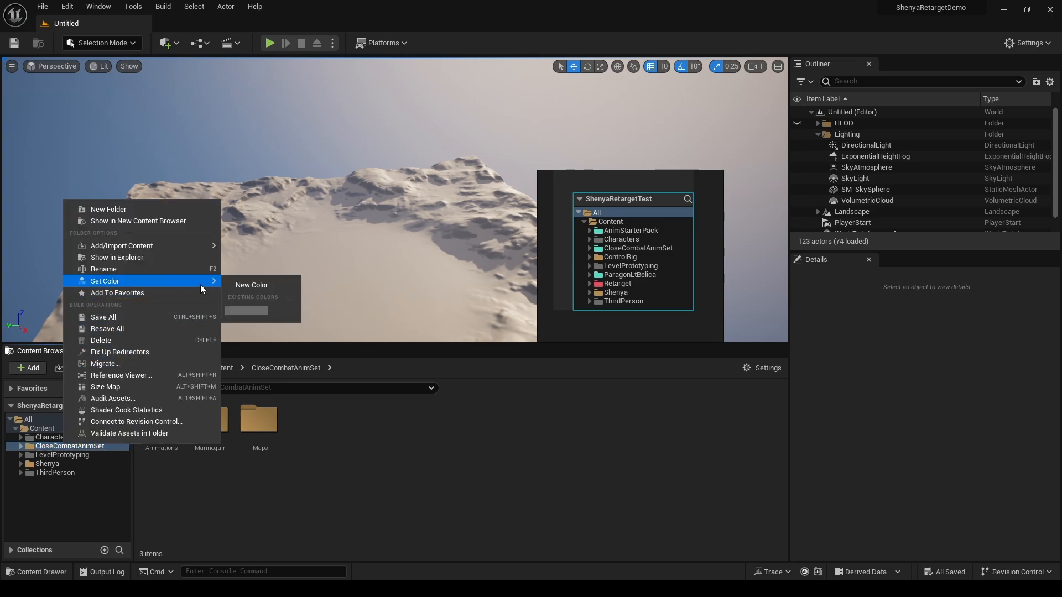
left_click(254, 284)
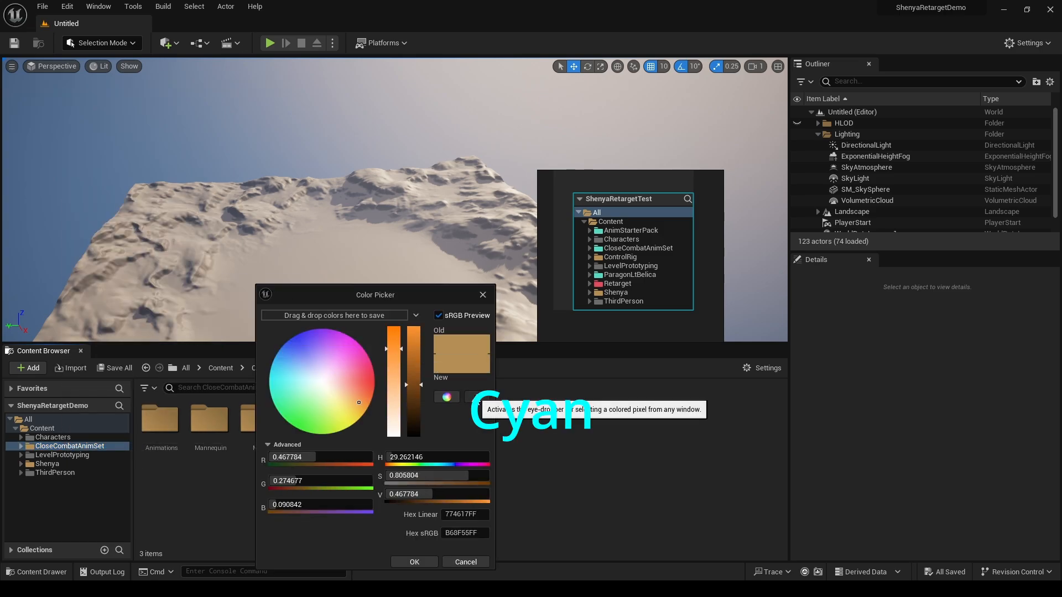
left_click(477, 397)
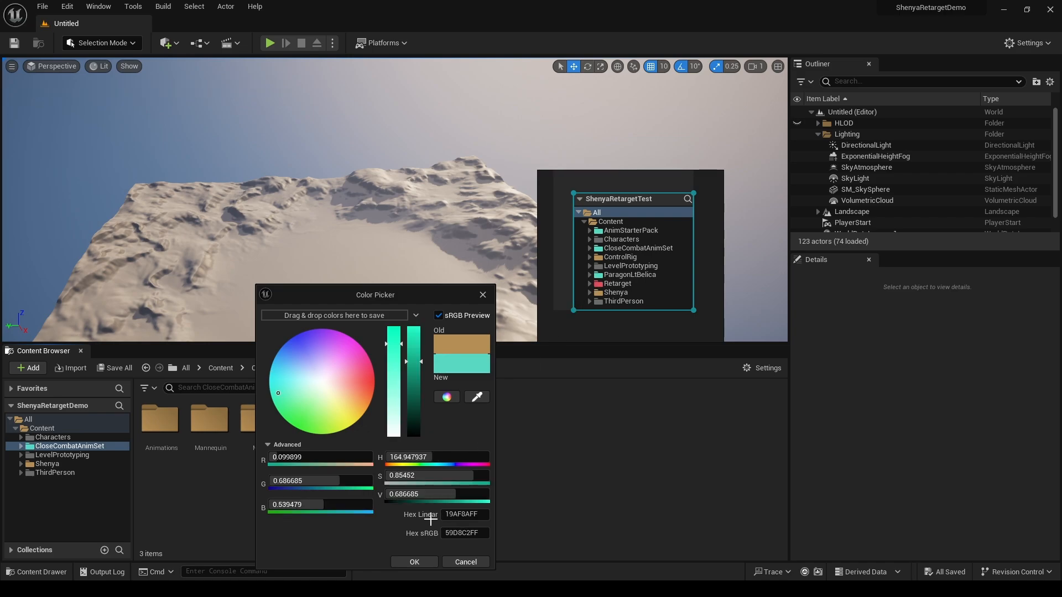
left_click(415, 562)
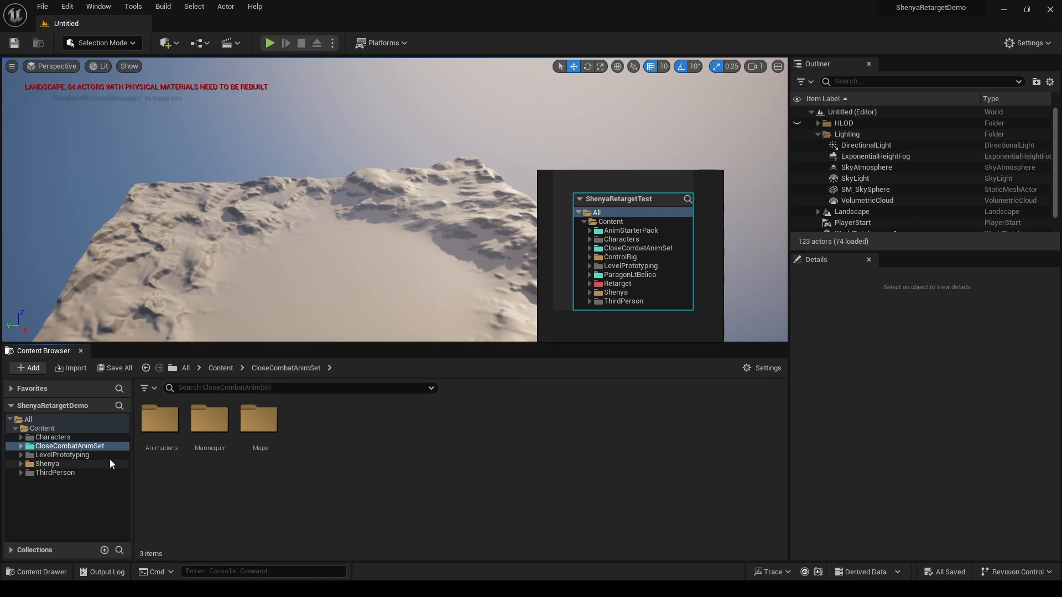
- Create a new folder named Retarget in the Content folder
left_click(41, 428)
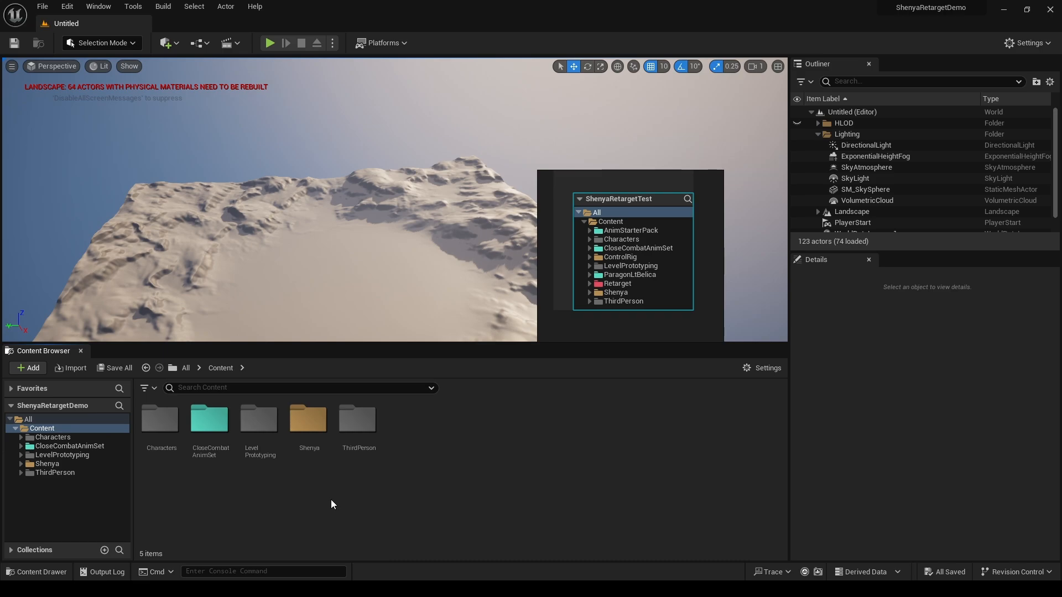
key("ctrl+shift+n")
type("Retarget")
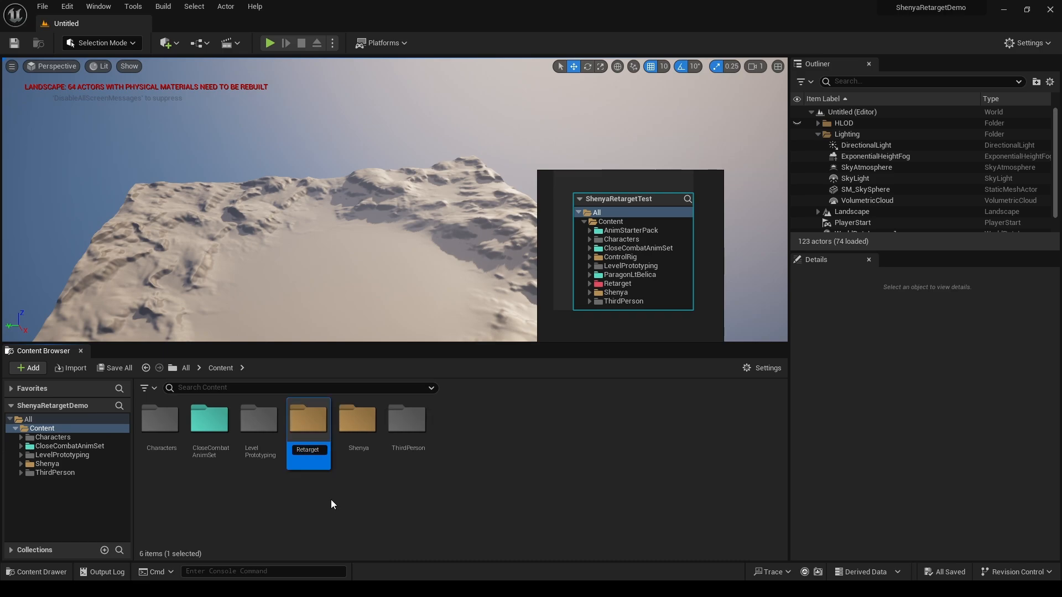
key("Return")
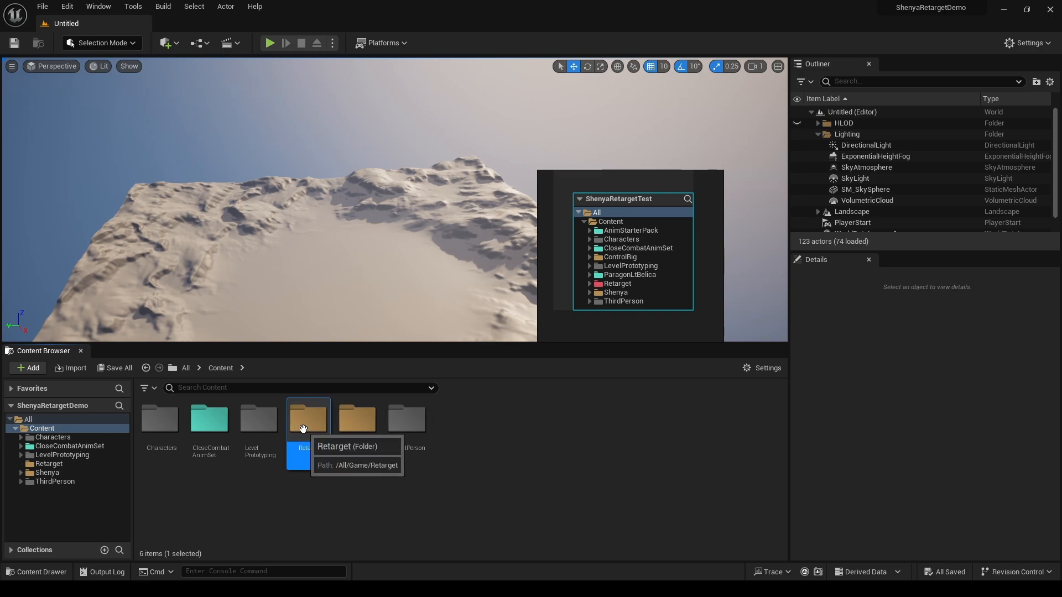
- Set the Retarget folder's color to red E14D5FFF, sampled from the Retarget folder in the reference image
right_click(304, 430)
mouse_move(360, 281)
left_click(489, 281)
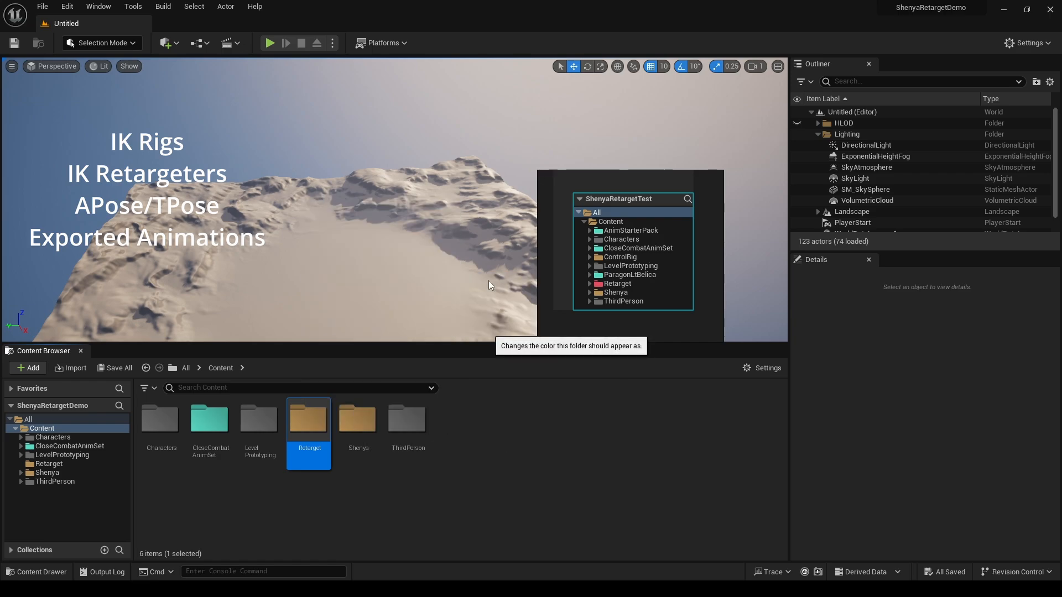
left_click_drag(530, 296, 313, 198)
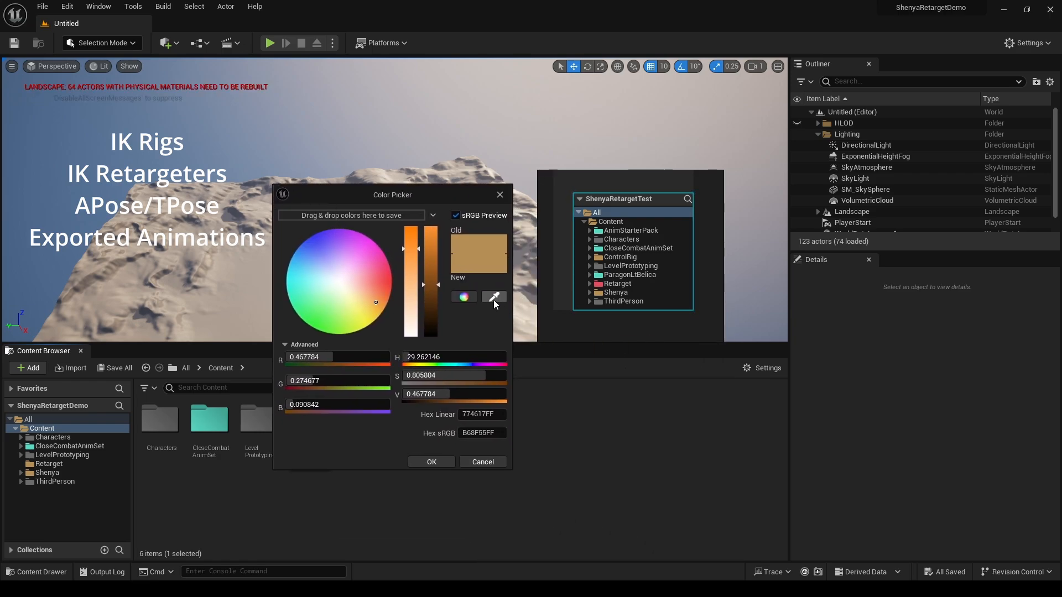
left_click(494, 297)
left_click(600, 287)
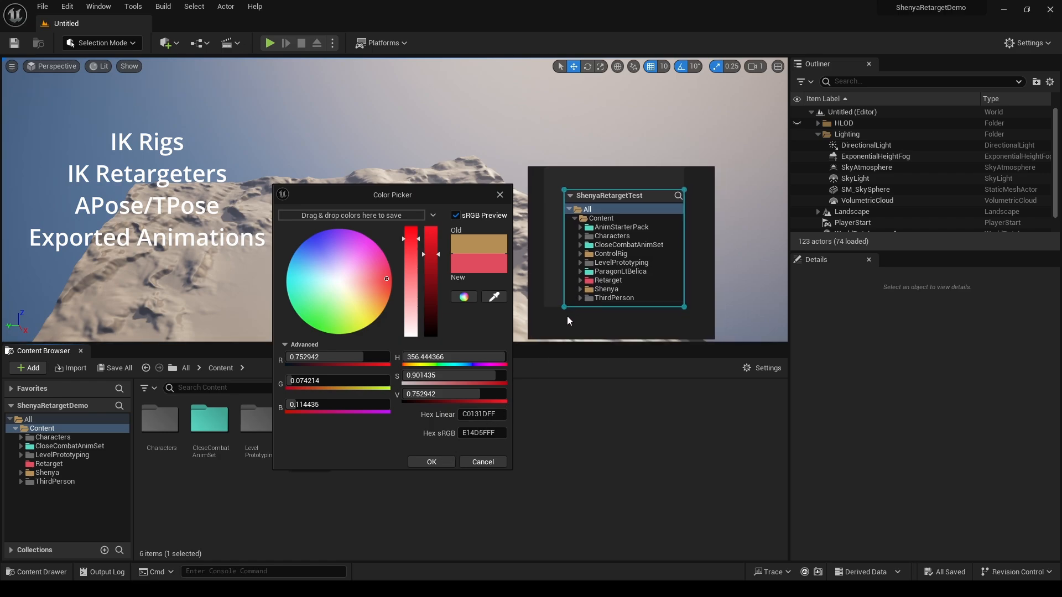
left_click(433, 462)
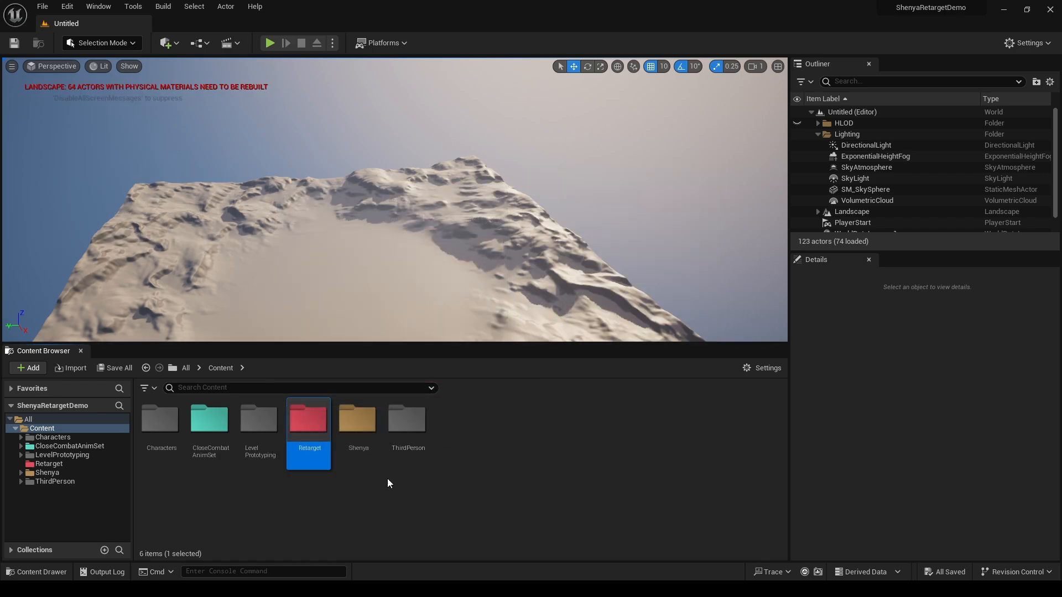
- Create a subfolder named IKRigs inside the Retarget folder
double_click(318, 459)
key("ctrl+shift+n")
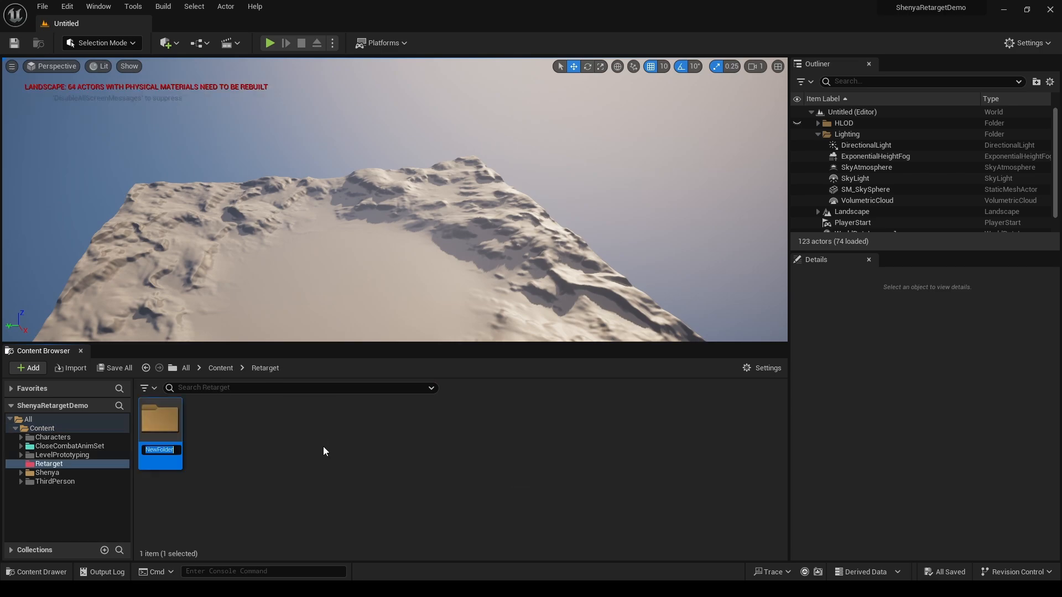
type("IKRigs")
key("Return")
left_click(323, 447)
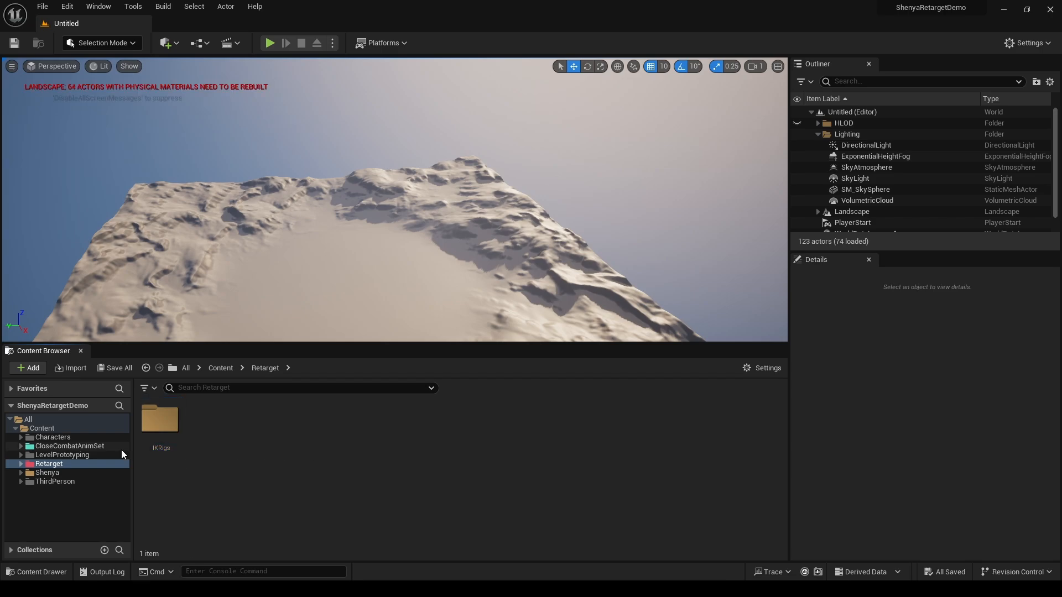
- Look through the CloseCombatAnimSet animation folders, checking the RootMotion subfolders and the InPlace Attacks, Blocks, Evades, HitReactions and Locomotion animations
left_click(66, 446)
left_click(21, 447)
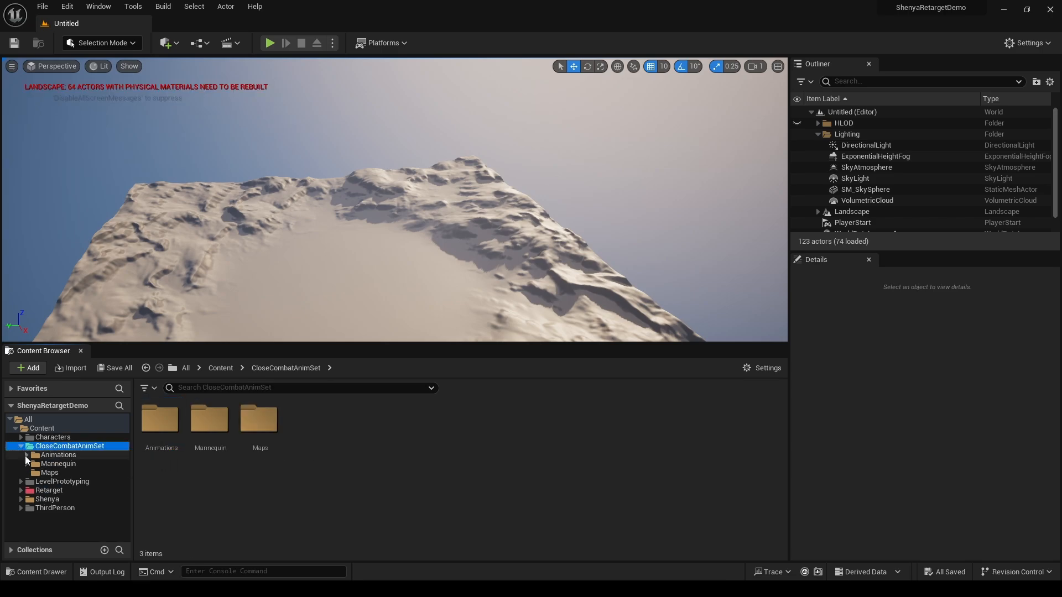
double_click(46, 456)
left_click(32, 473)
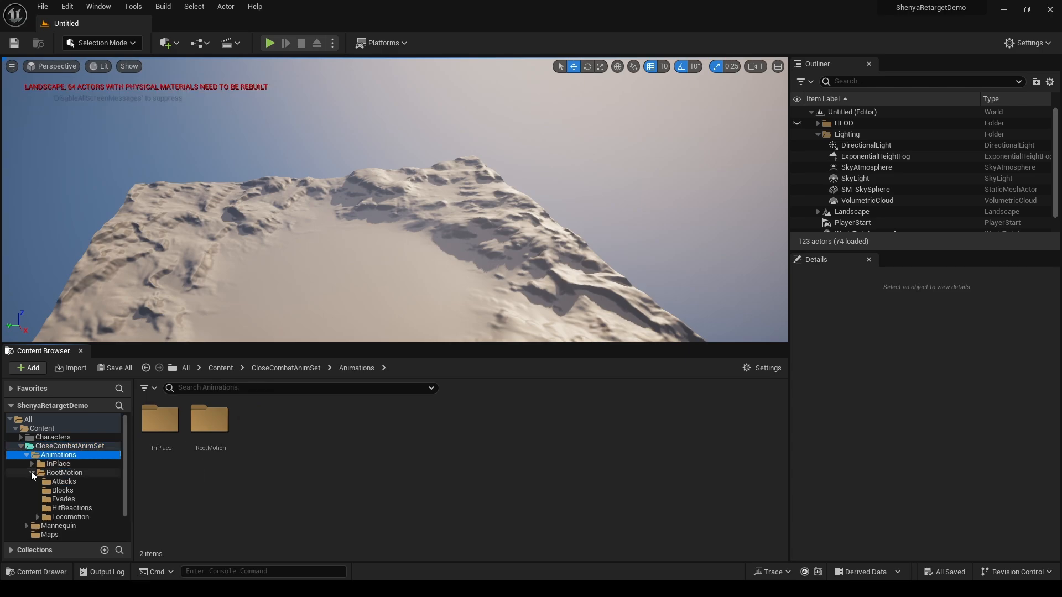
left_click(32, 473)
left_click(32, 464)
left_click(60, 473)
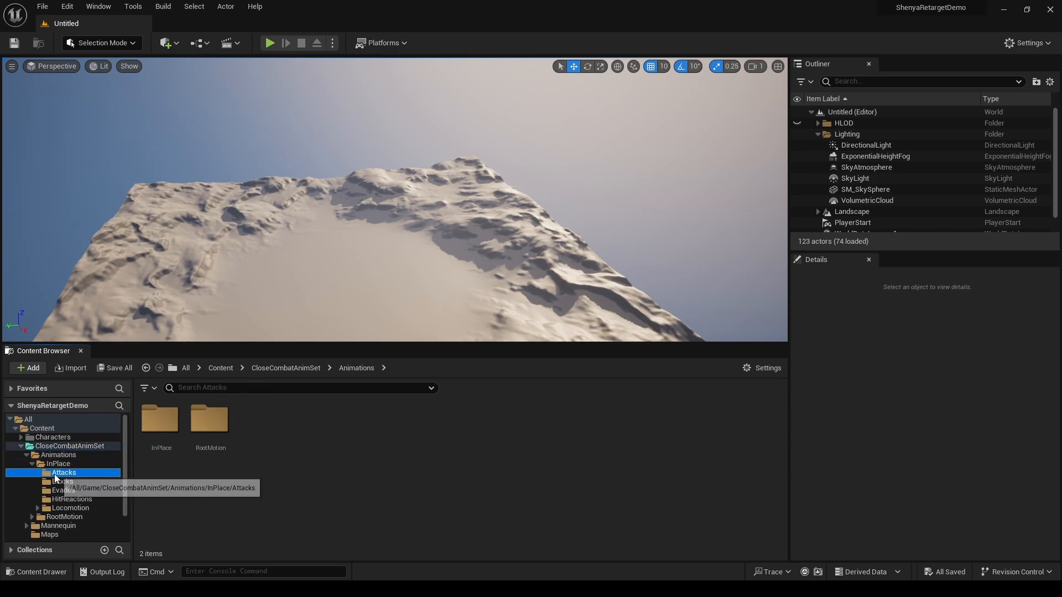
left_click(58, 482)
left_click(61, 491)
left_click(65, 500)
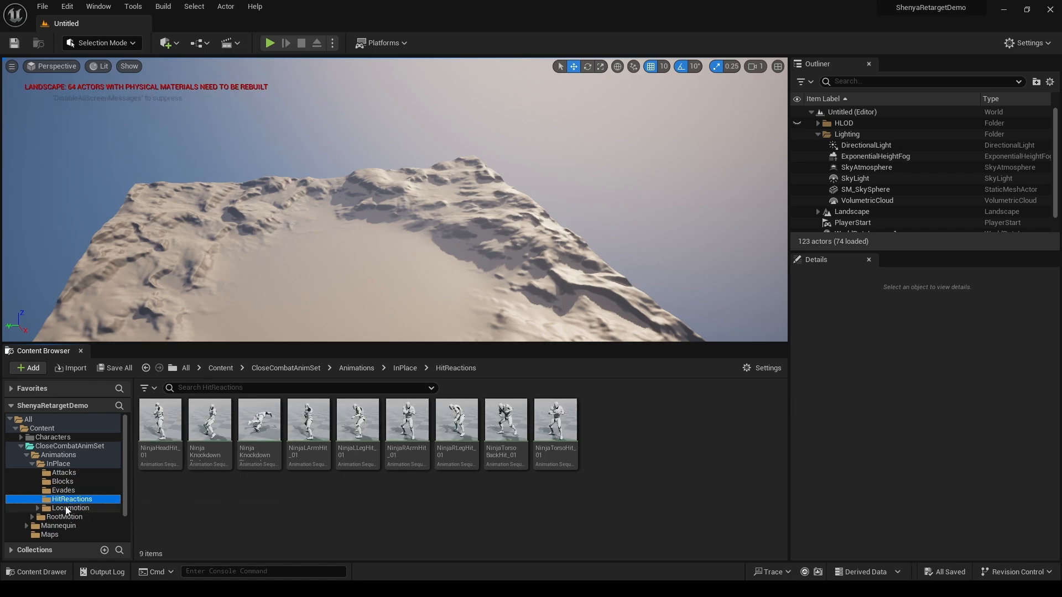
left_click(67, 508)
double_click(67, 508)
left_click(63, 526)
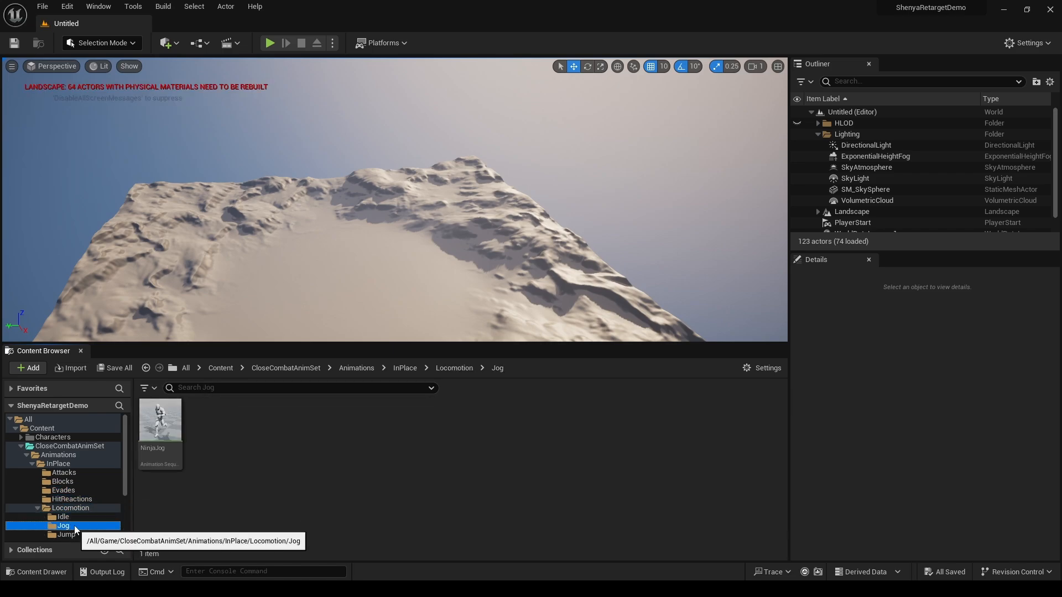
double_click(35, 463)
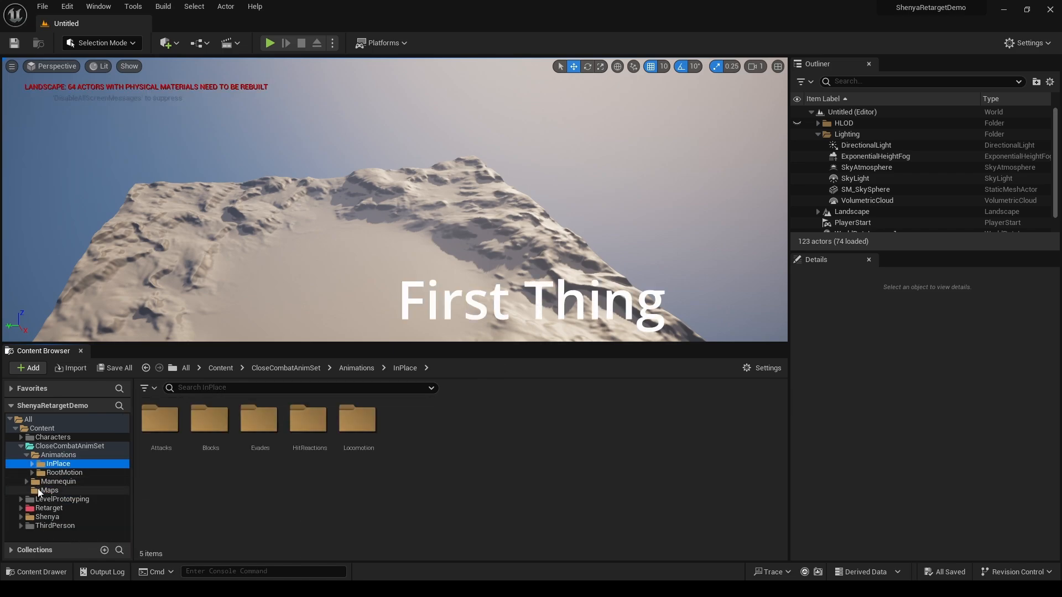
- Open the UE4_Mannequin_Skeleton asset from the CloseCombatAnimSet/Mannequin/Character/Mesh folder
left_click(26, 482)
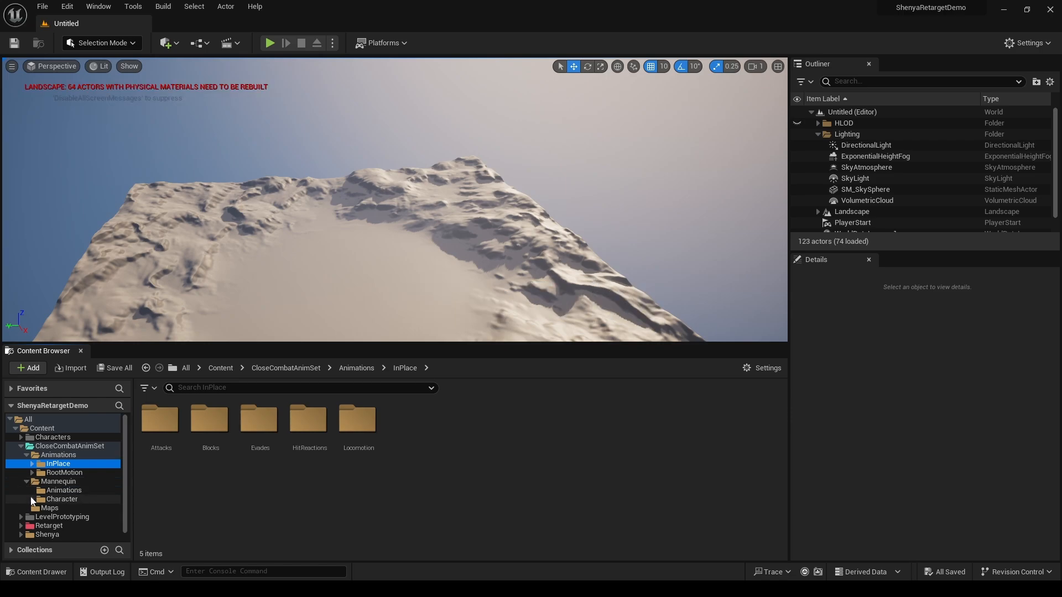
double_click(29, 455)
left_click(31, 482)
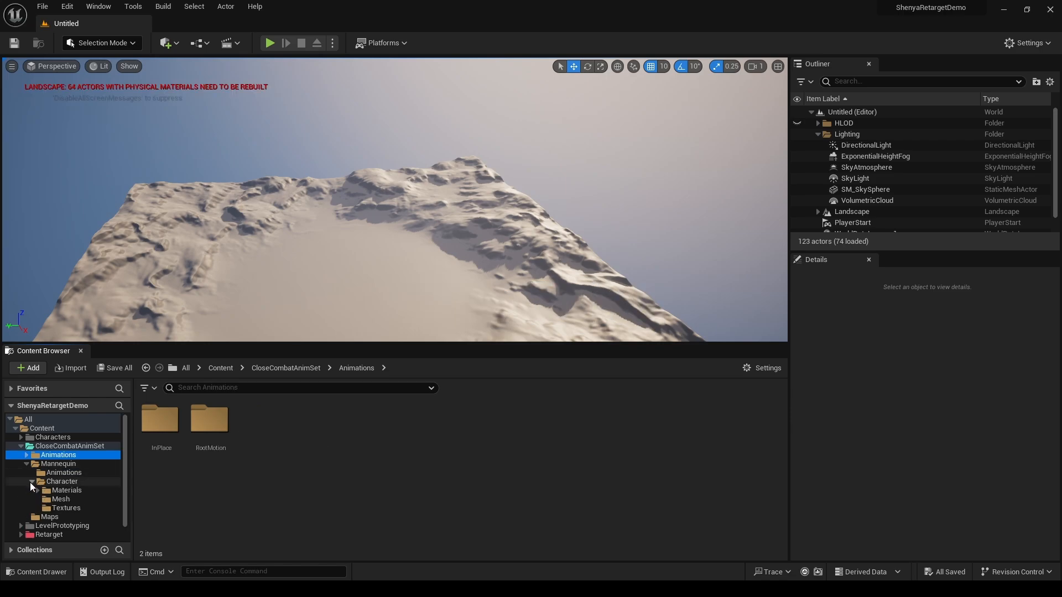
left_click(60, 500)
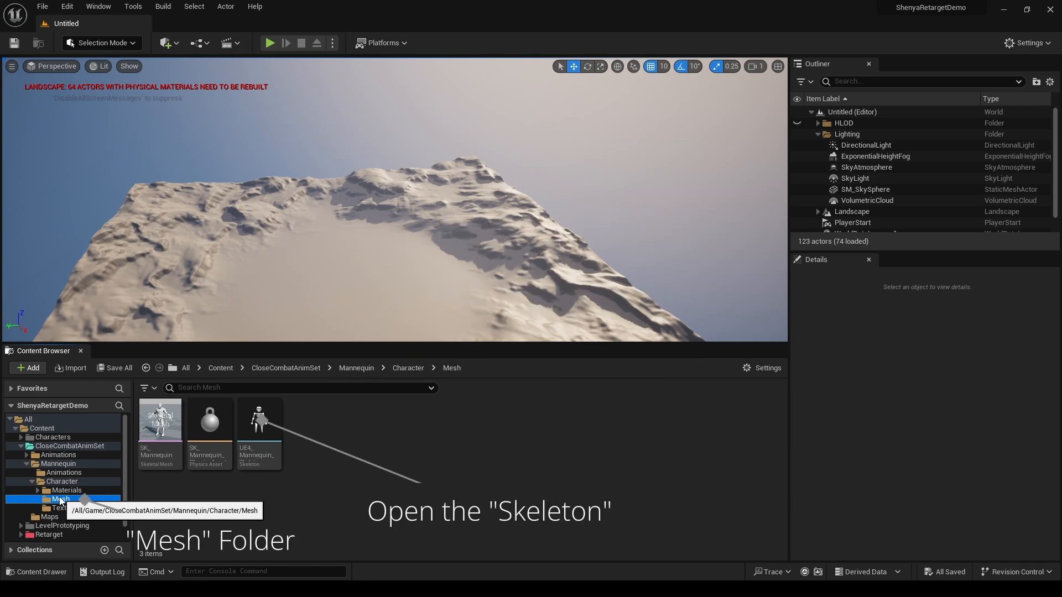
left_click(262, 425)
double_click(263, 425)
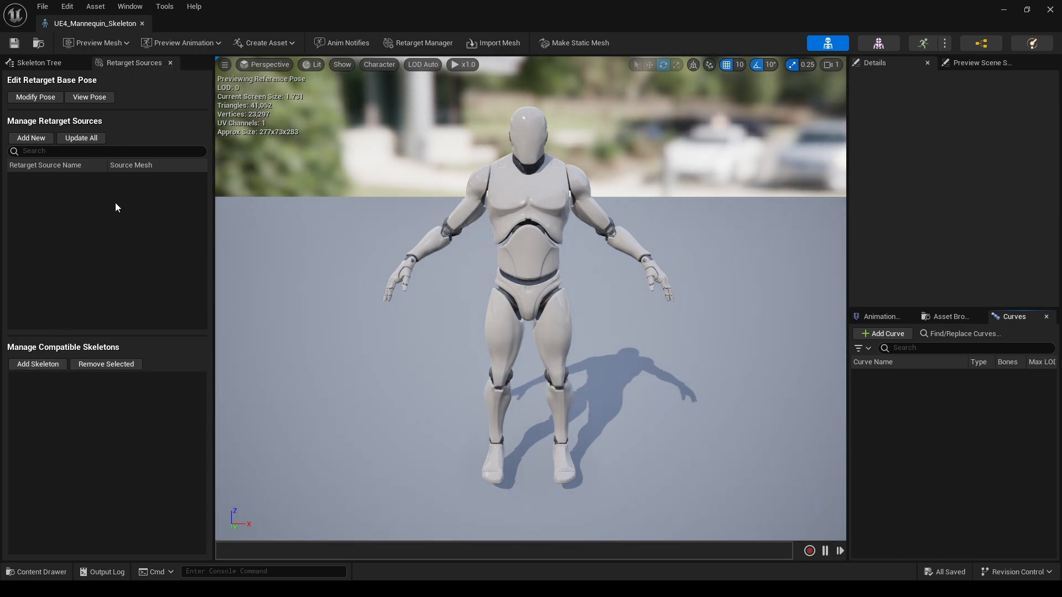
- Add SK_Mannequin_Skeleton as a compatible skeleton in the UE4 mannequin skeleton's retarget sources and save the asset
left_click(170, 62)
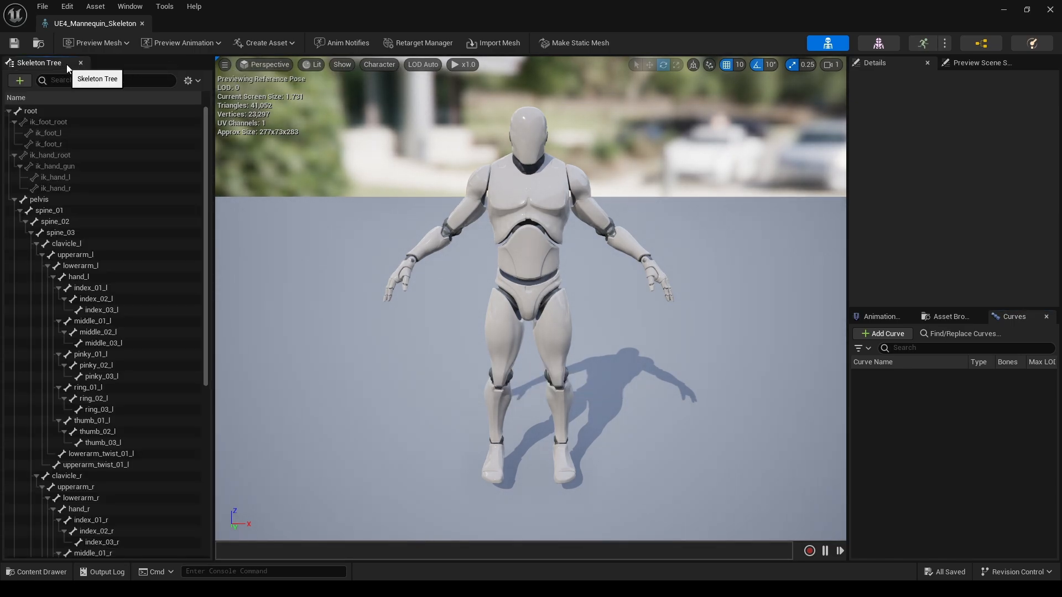
left_click(426, 48)
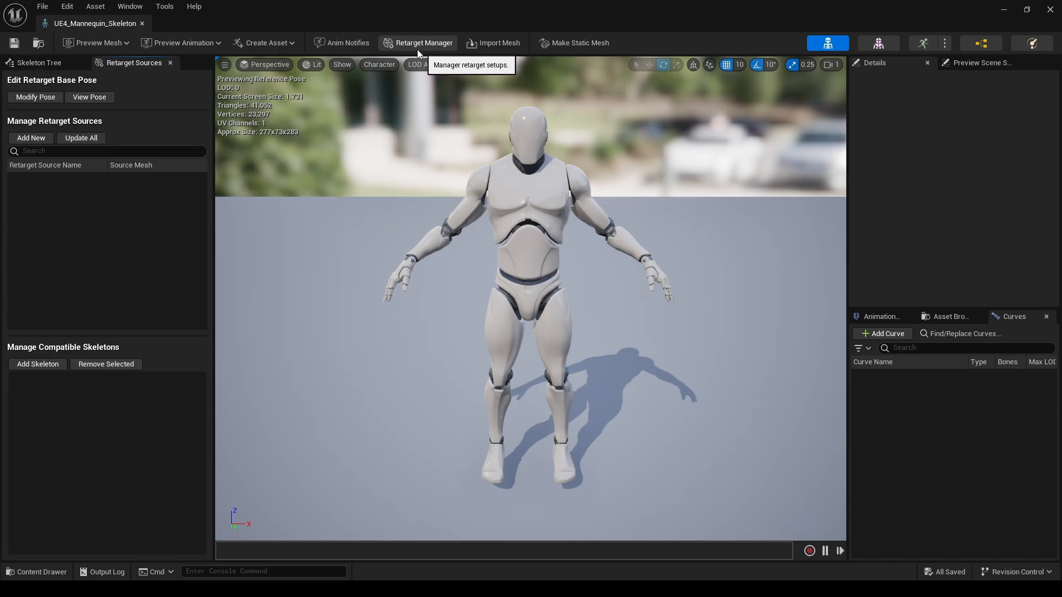
left_click(59, 364)
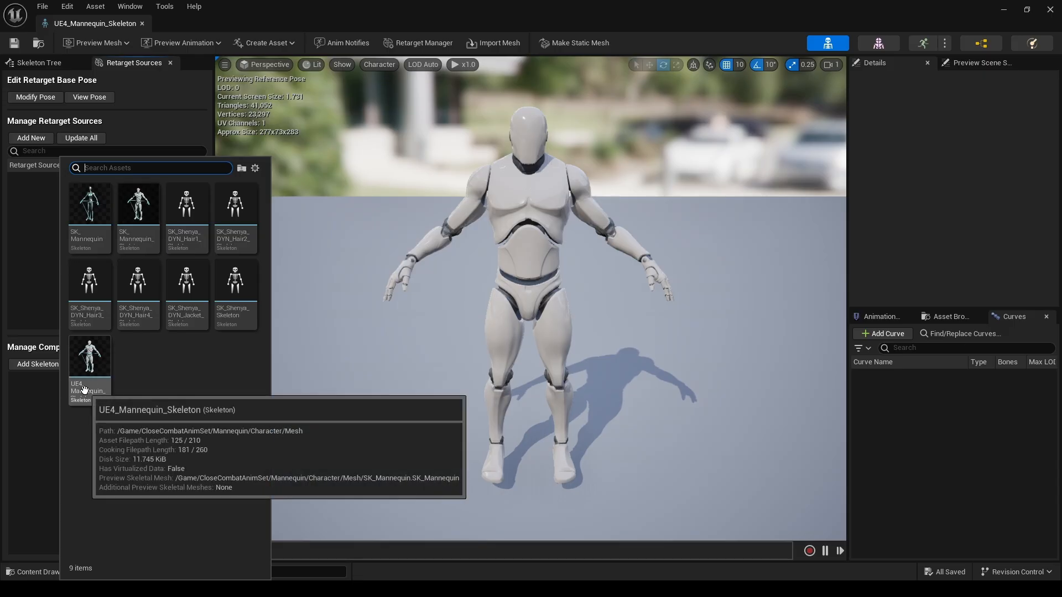
left_click(143, 221)
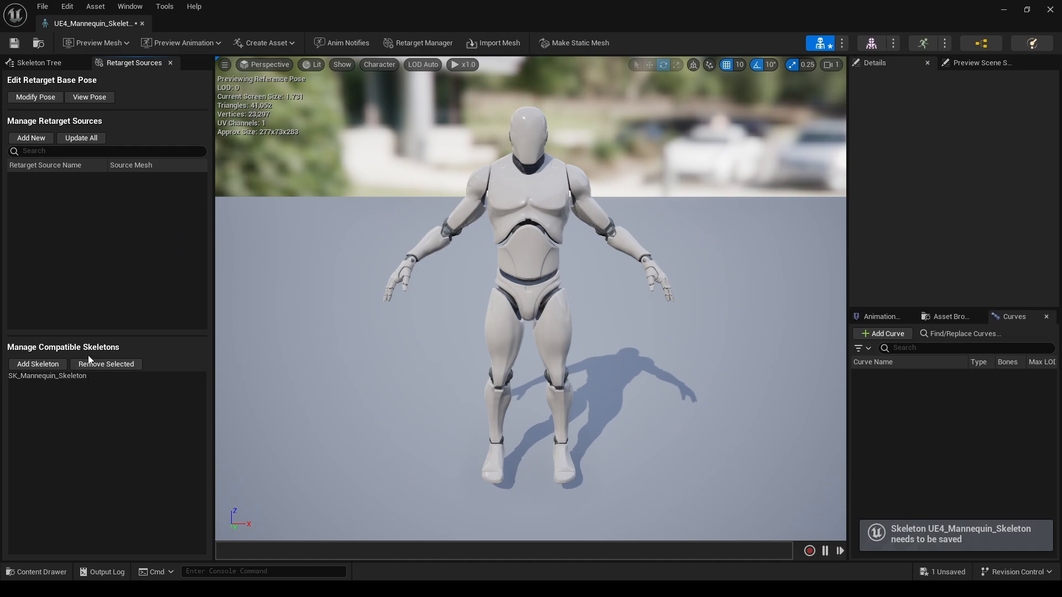
left_click(15, 43)
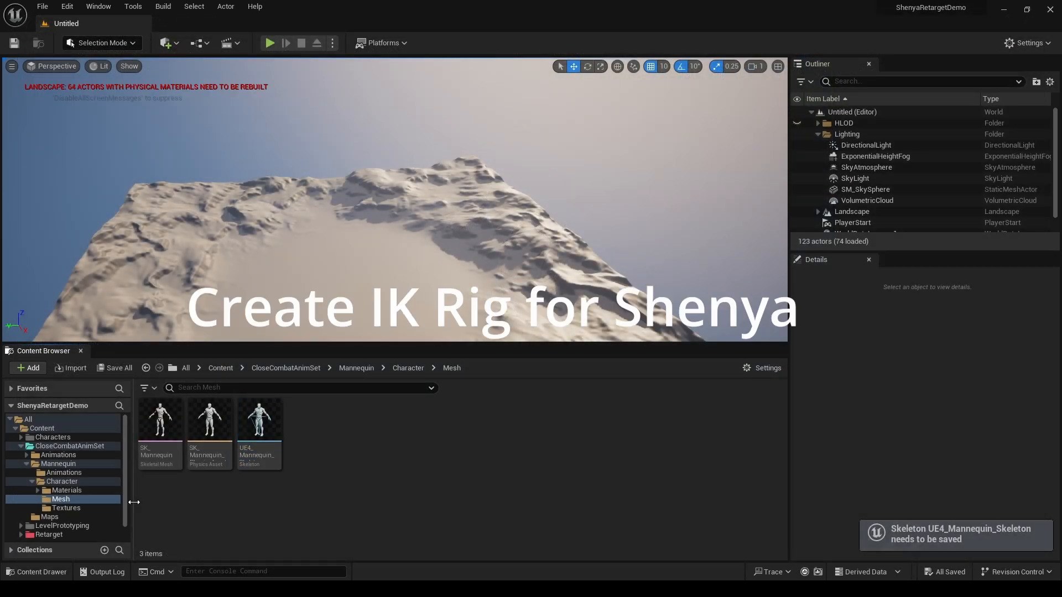
- Create an IK Rig from the SK_Shenya skeletal mesh in the Shenya/Meshes folder and open it
left_click(20, 447)
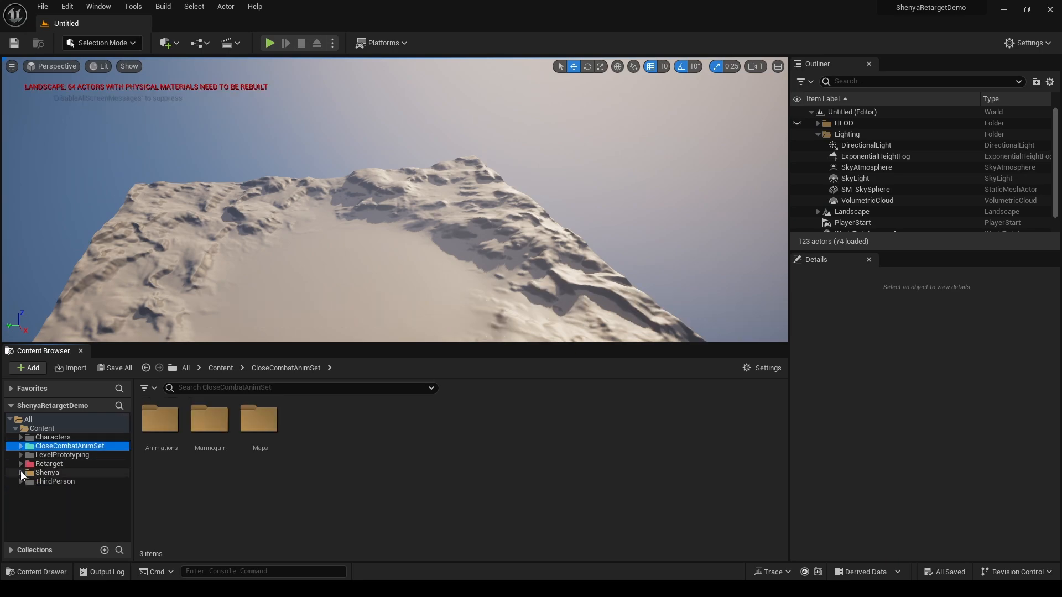
left_click(21, 473)
left_click(50, 509)
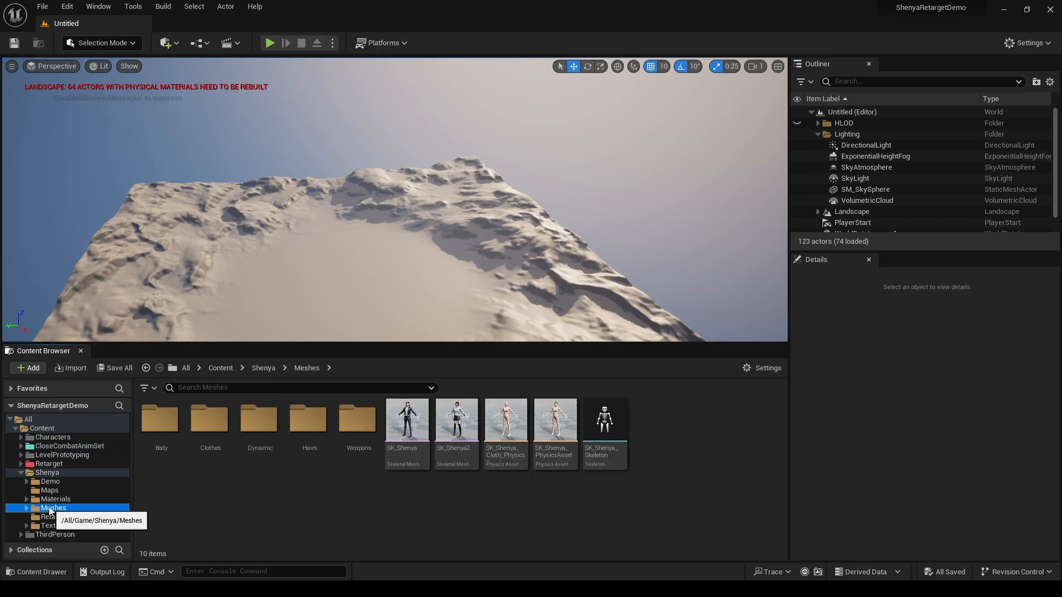
right_click(418, 433)
mouse_move(554, 87)
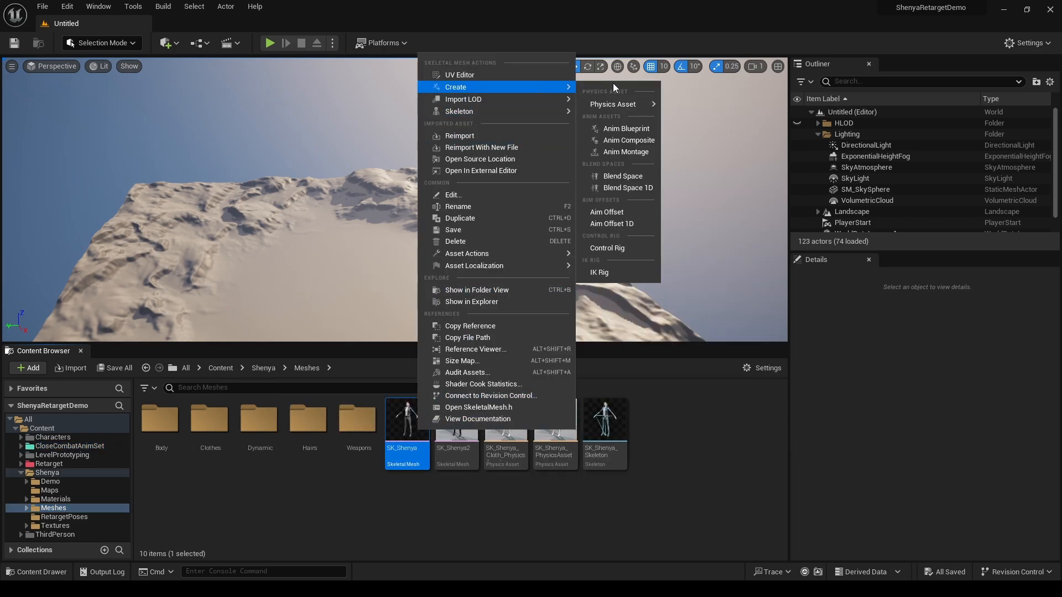
left_click(603, 273)
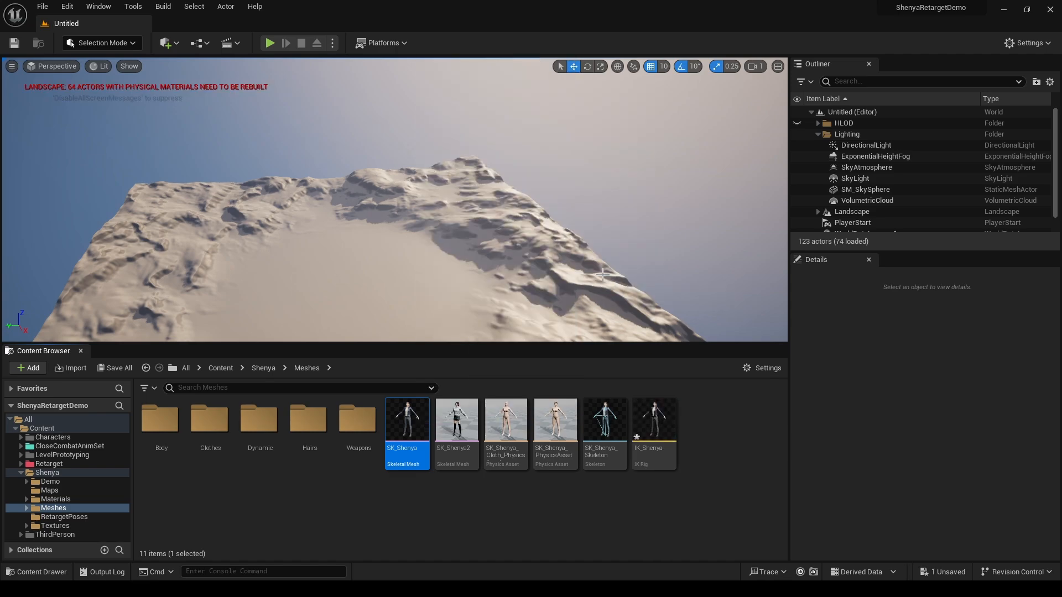
double_click(653, 411)
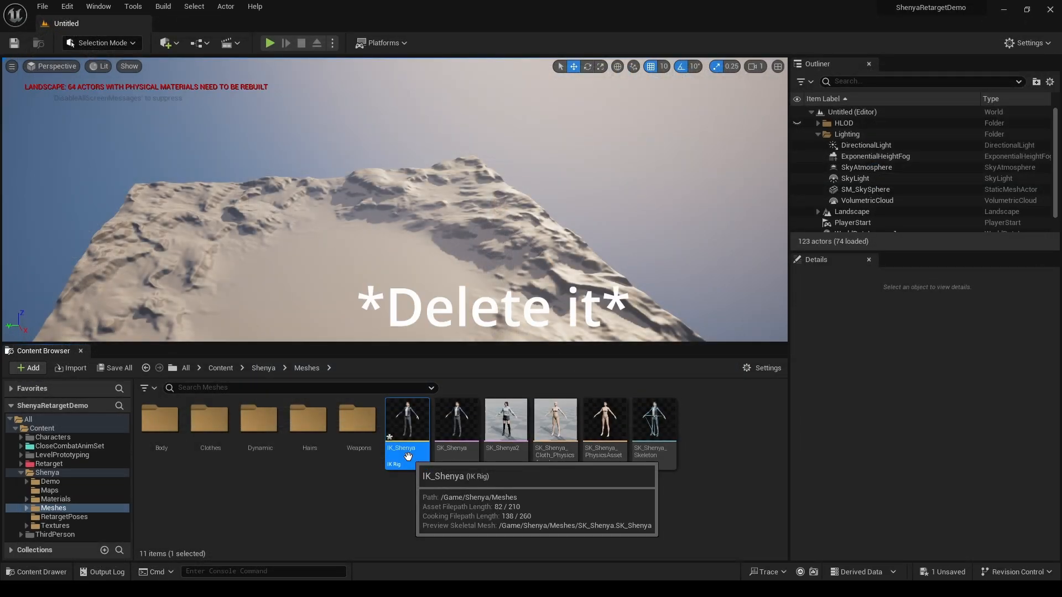
- Delete the IK_Shenya rig from the Shenya/Meshes folder
key("Delete")
left_click(418, 469)
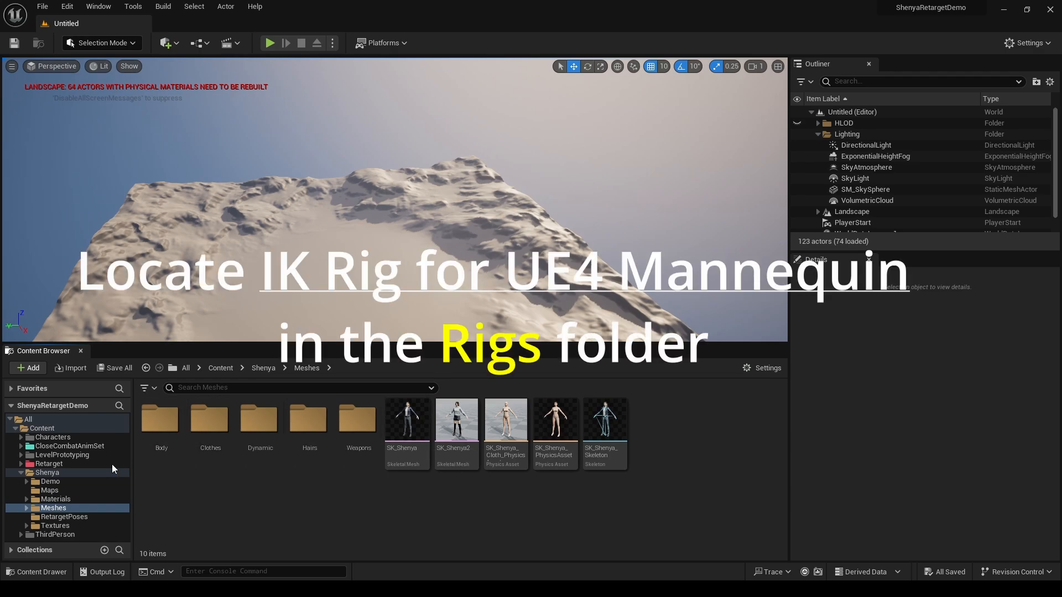
- Examine the solver, bone settings and retarget chains of IK_UE4_Mannequin in the Mannequin_UE4/Rigs folder, and close it
left_click(22, 438)
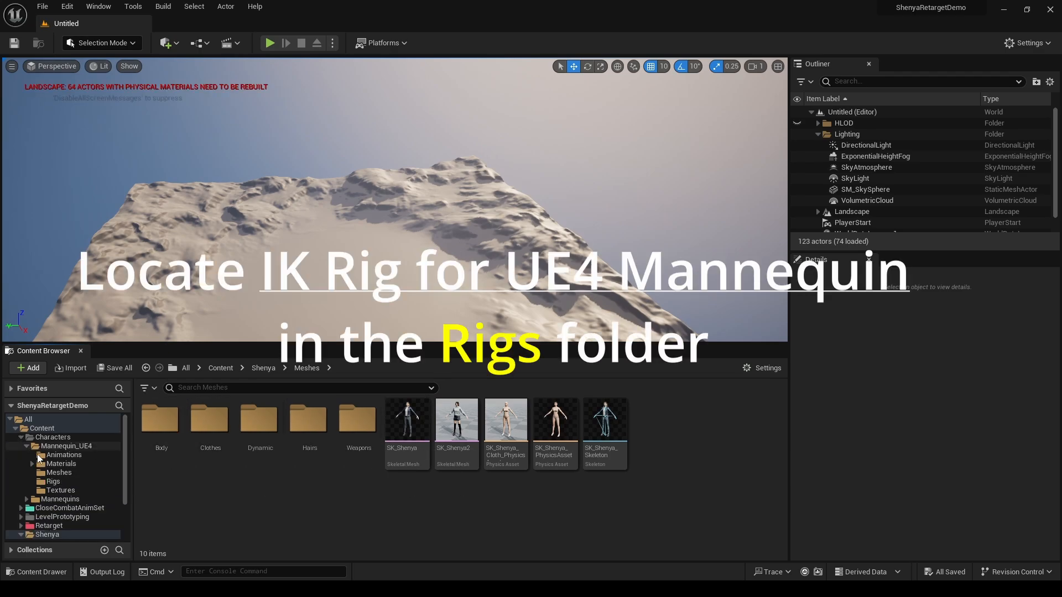
left_click(50, 481)
double_click(152, 437)
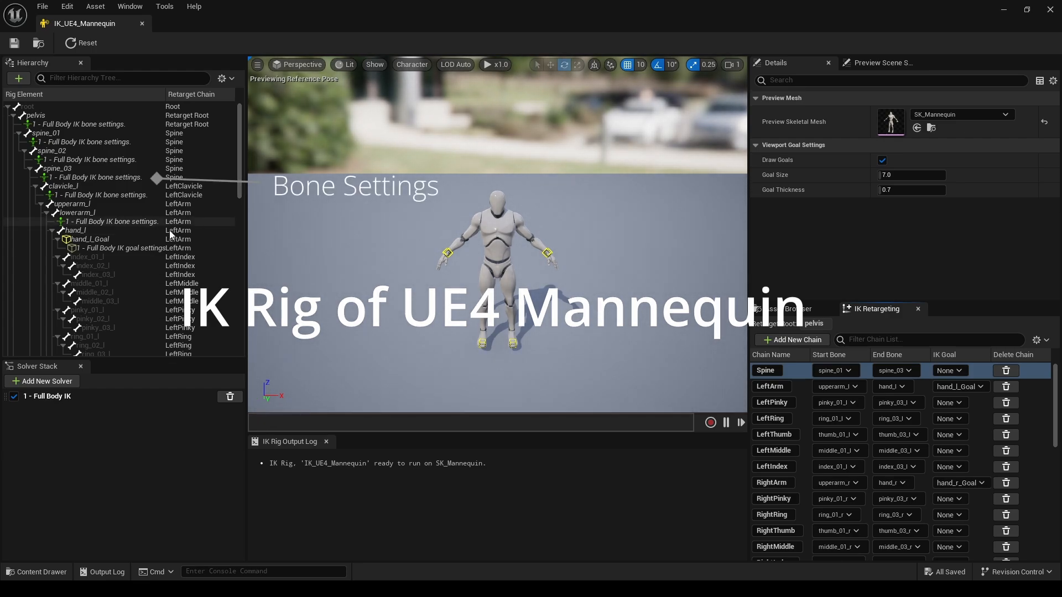
left_click(83, 124)
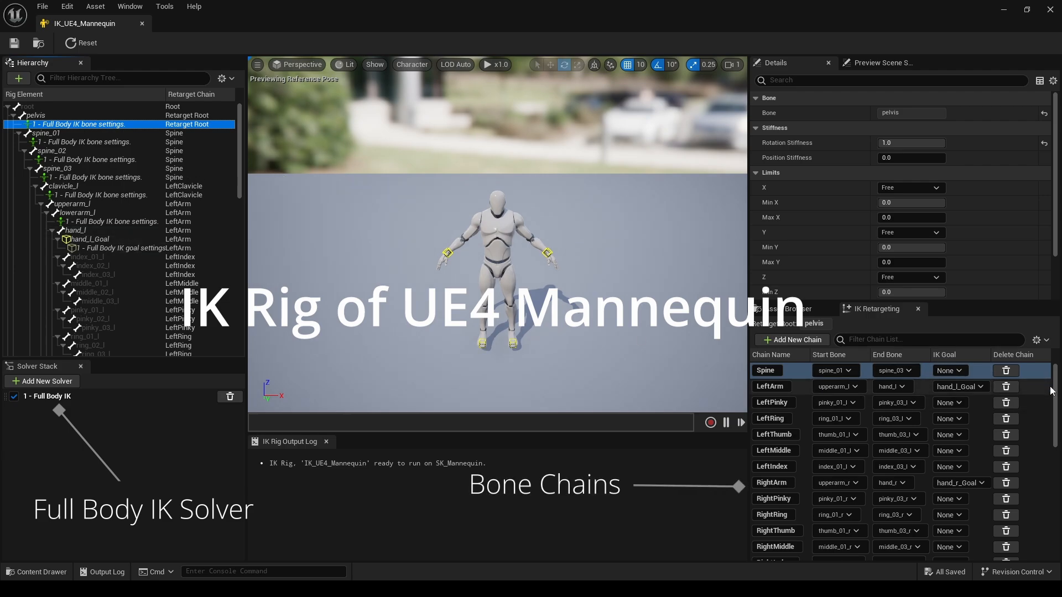
left_click_drag(1057, 397, 1059, 416)
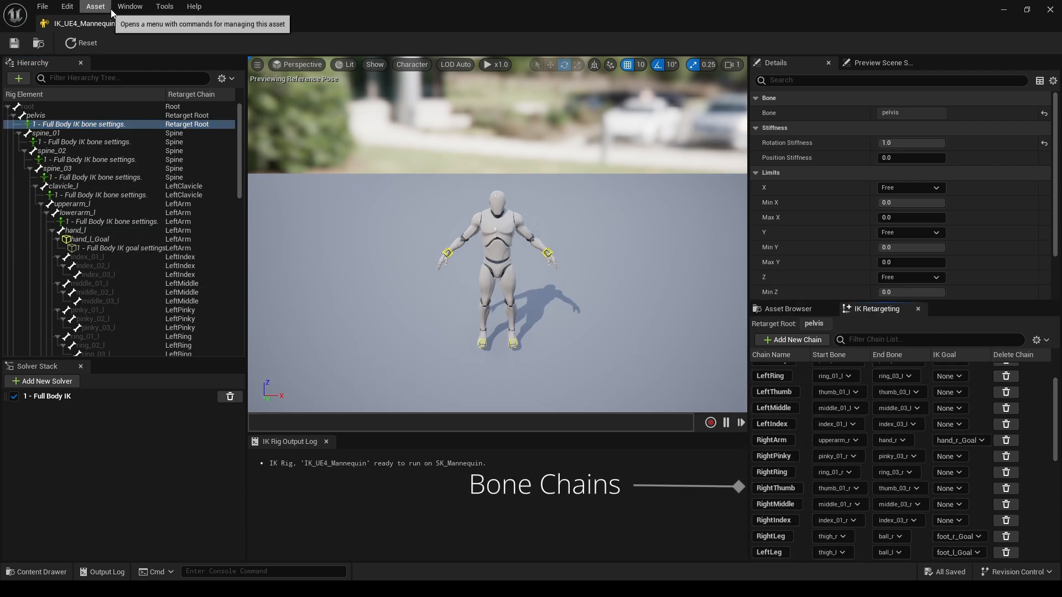
left_click(141, 23)
- Copy the IK_UE4_Mannequin rig into the Retarget/IKRigs folder
scroll(101, 461, "down", 3)
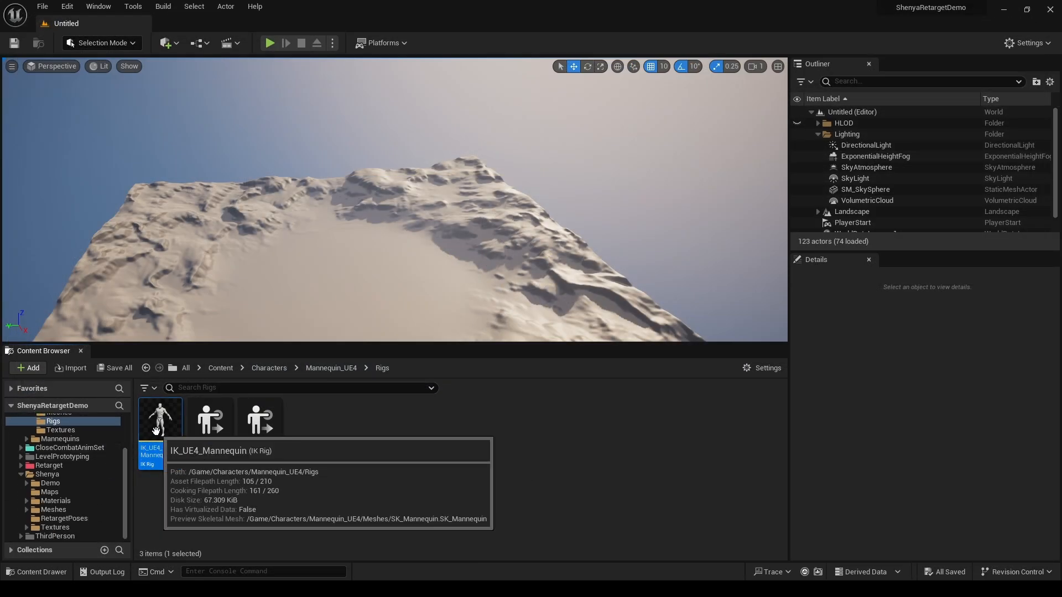
left_click(21, 465)
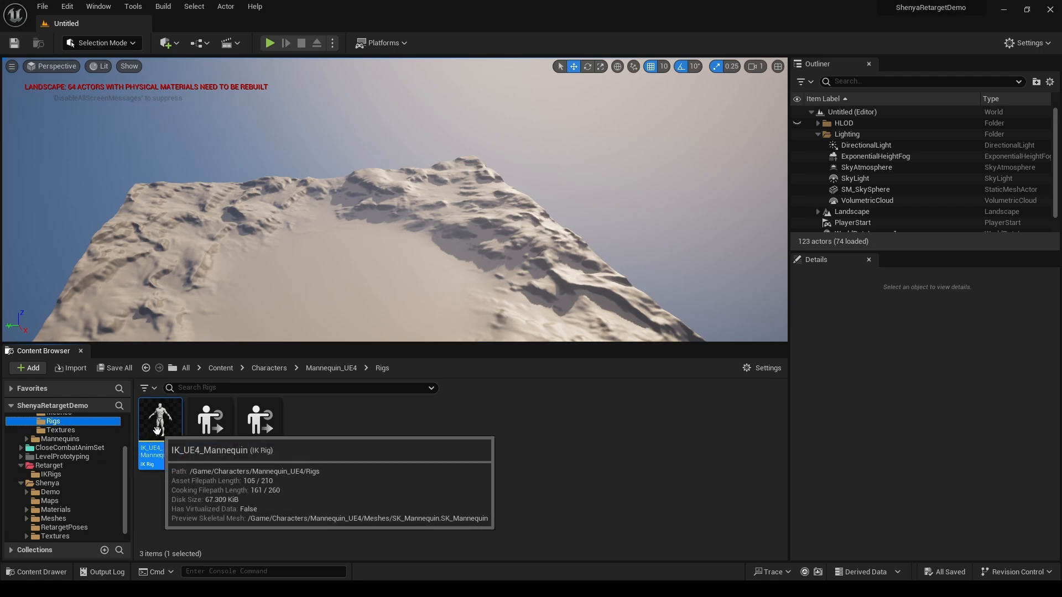
left_click_drag(157, 431, 77, 477)
left_click(94, 505)
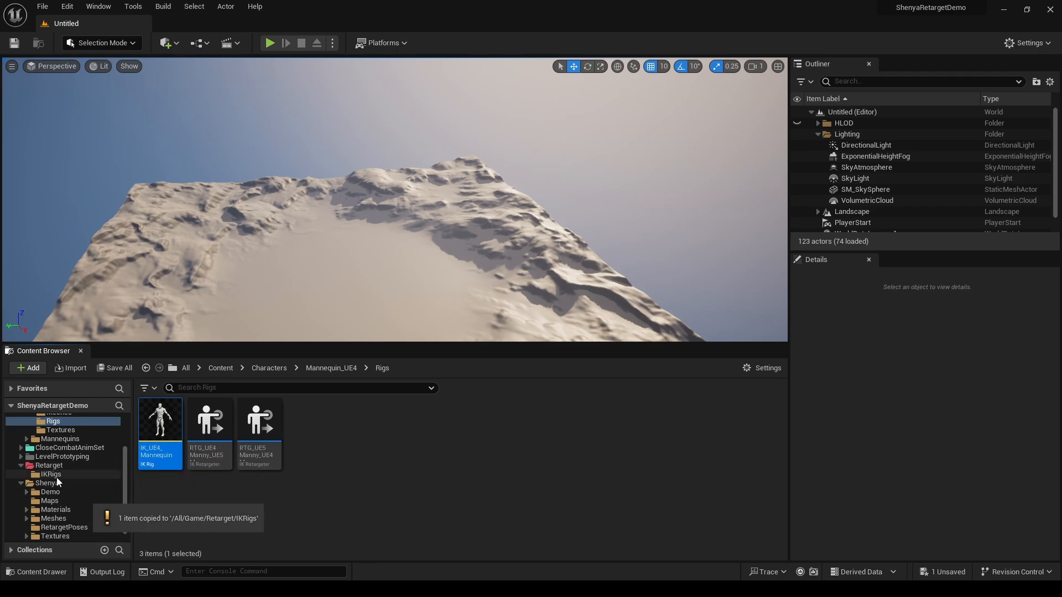
- Rename the copied IK rig in the IKRigs folder to IK_Shenya
left_click(51, 475)
left_click(160, 426)
key("F2")
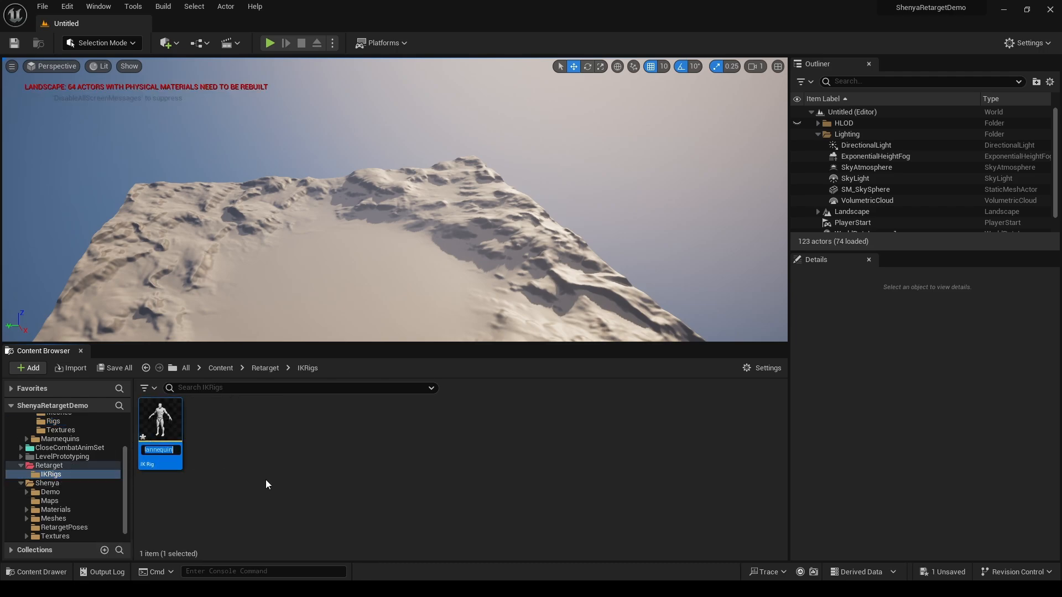
type("IK_Shenya")
key("Return")
- Open the IK_Shenya rig and set its preview skeletal mesh to SK_Shenya
double_click(160, 423)
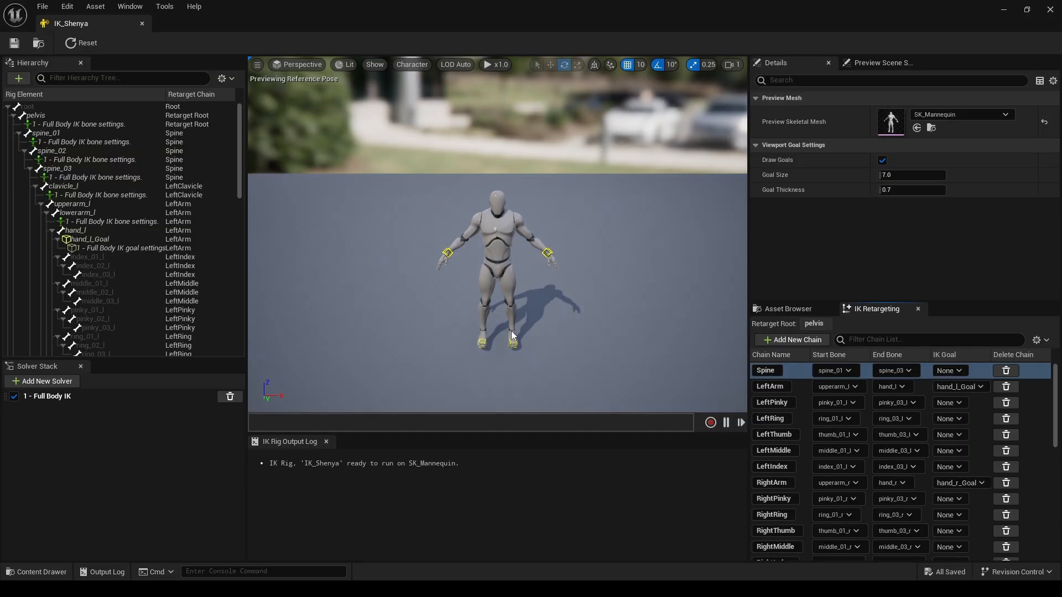
left_click(953, 117)
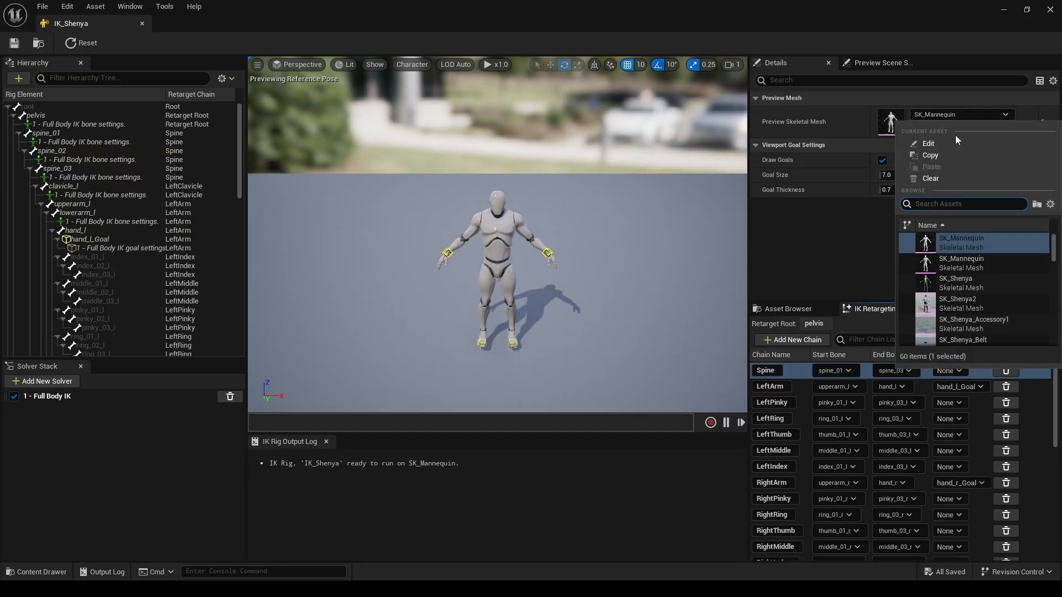
left_click(958, 278)
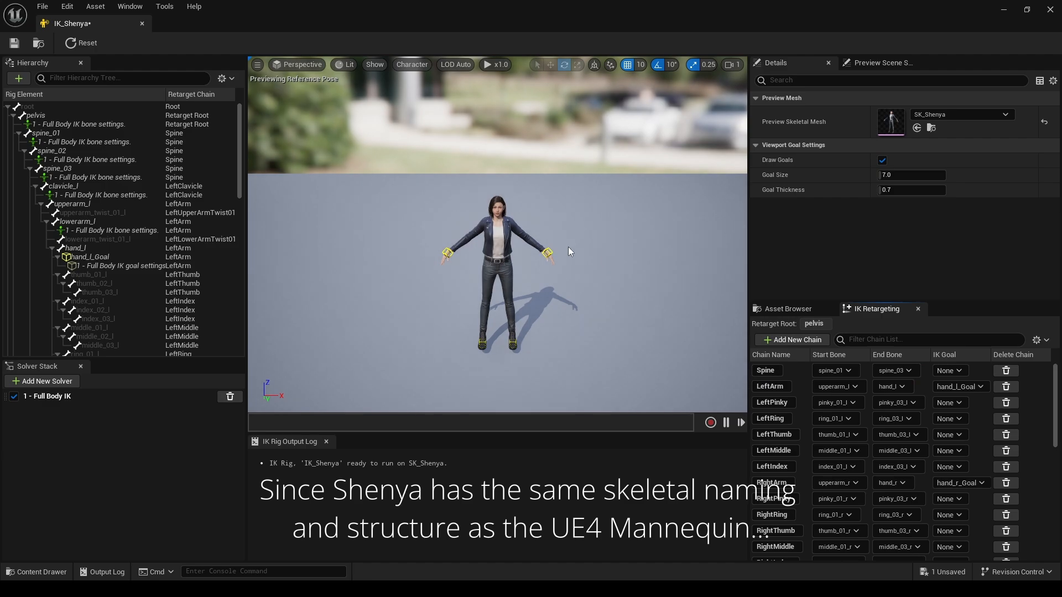
mouse_move(1056, 393)
left_mouse_down()
mouse_move(1053, 501)
mouse_move(1044, 390)
left_mouse_up()
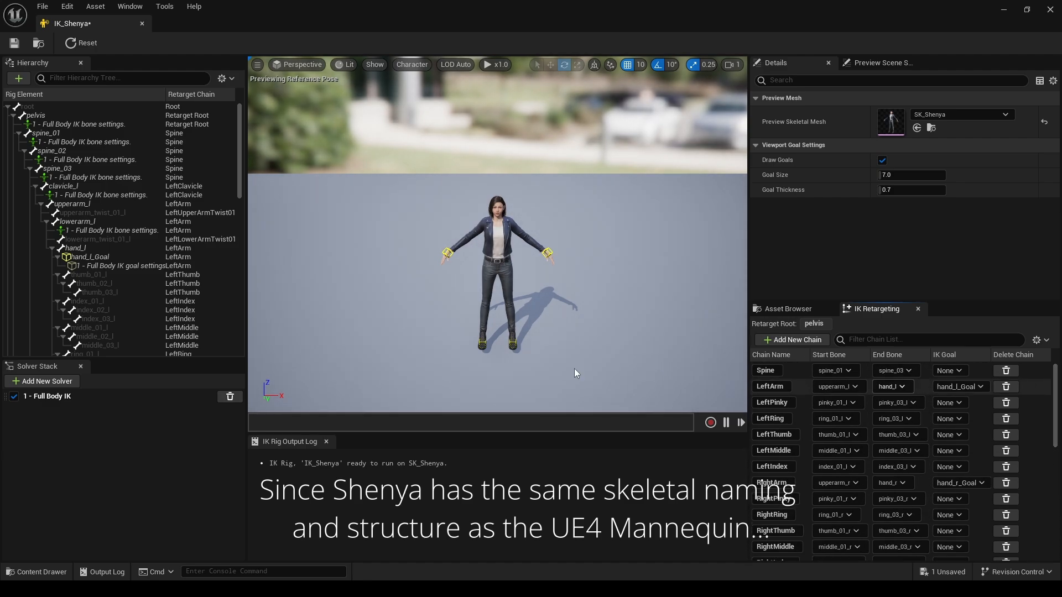
- Filter the rig hierarchy for "goal", select all four hand and foot goals, and reset their current location
left_click(127, 79)
type("goal")
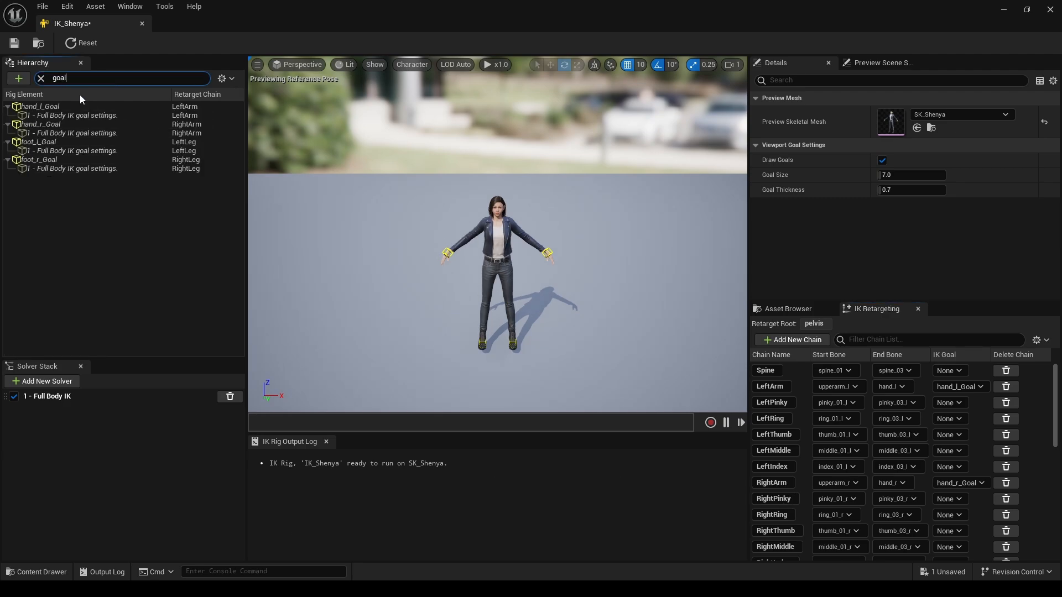
left_click(68, 105)
left_click(64, 125, "ctrl")
left_click(60, 142, "ctrl")
left_click(55, 160, "ctrl")
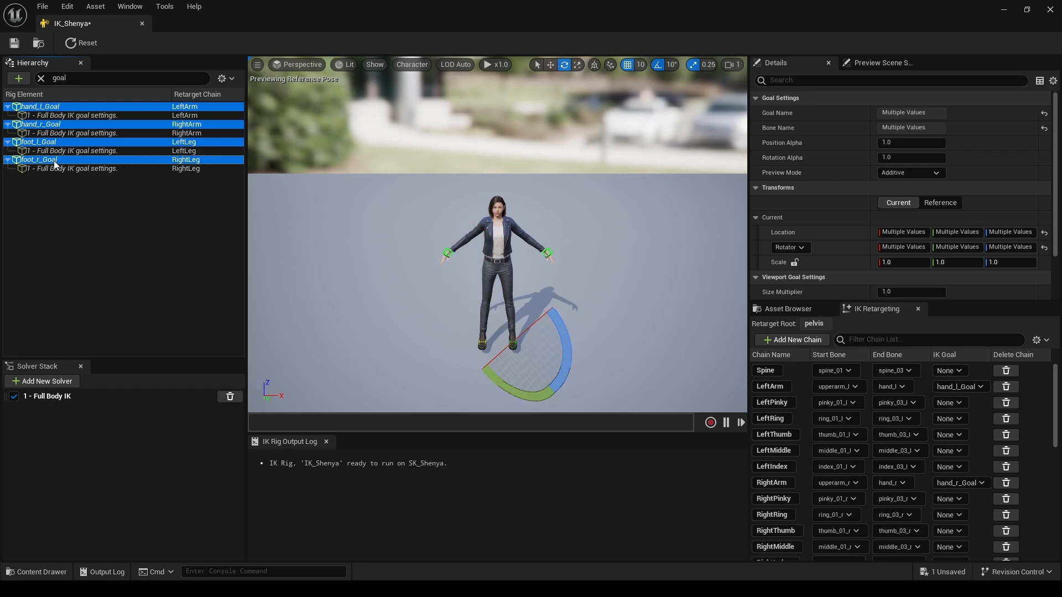
left_click(1044, 237)
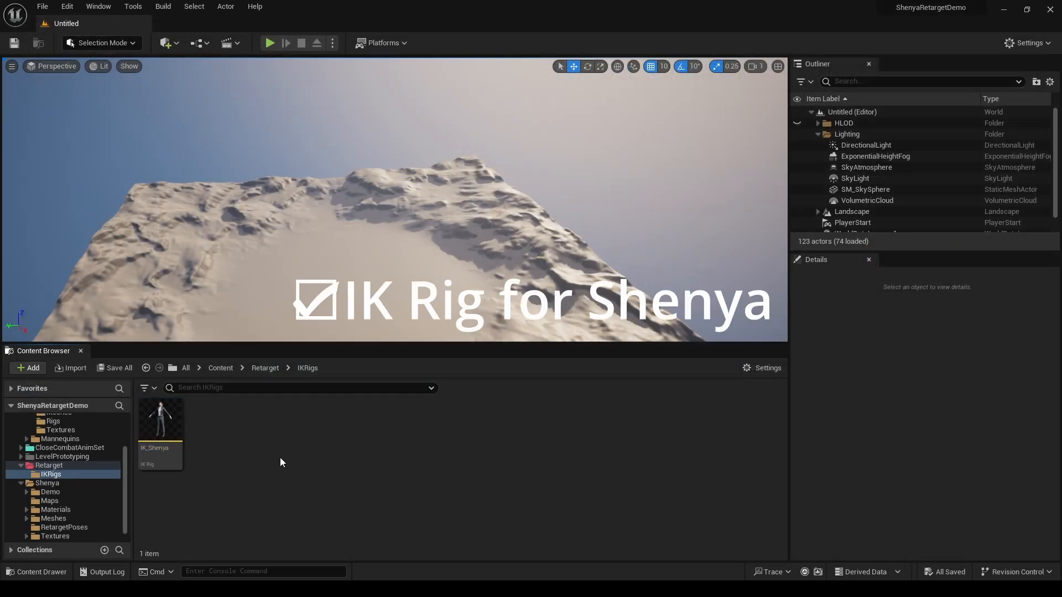
- Create a folder named RTG_to_Shenya inside the IKRigs folder and open it
key("ctrl+shift+n")
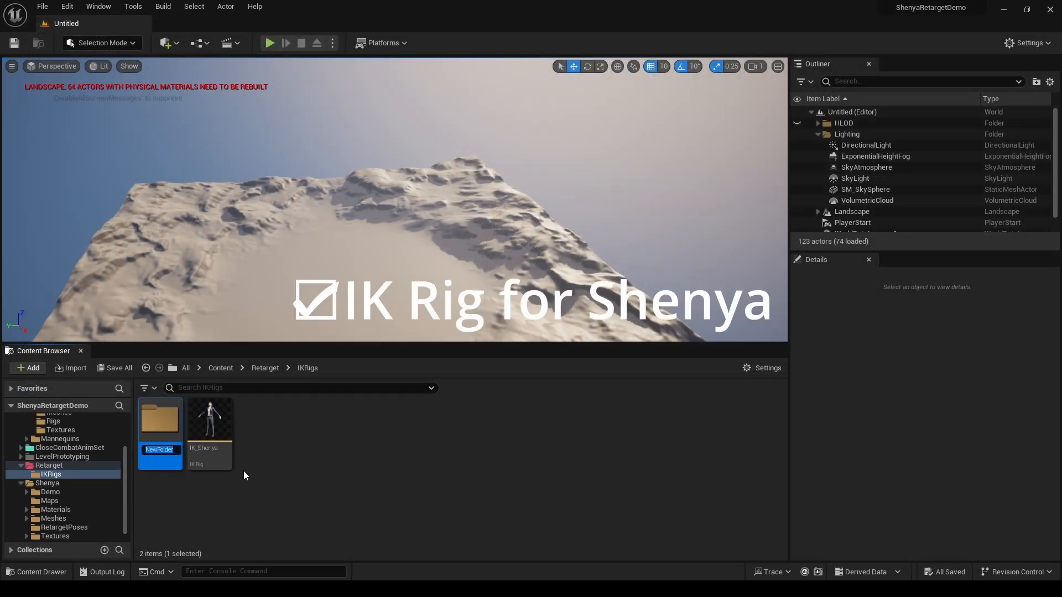
type("RTG_to")
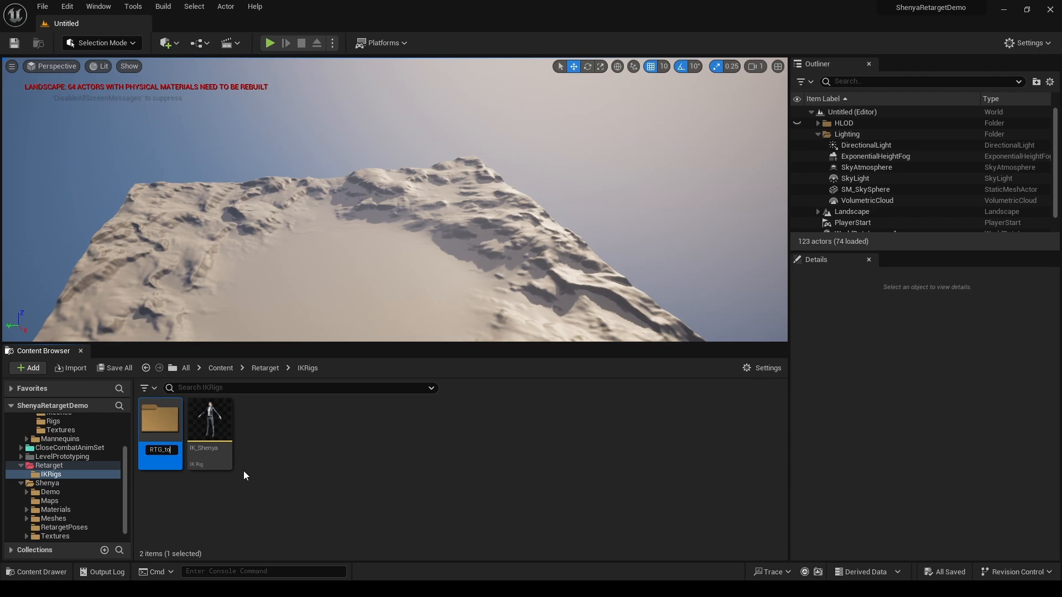
type("_Shenya")
key("Return")
double_click(160, 421)
- Create an IK Retargeter named RTG_UE4Mannequin_to_Shenya in the RTG_to_Shenya folder
right_click(200, 440)
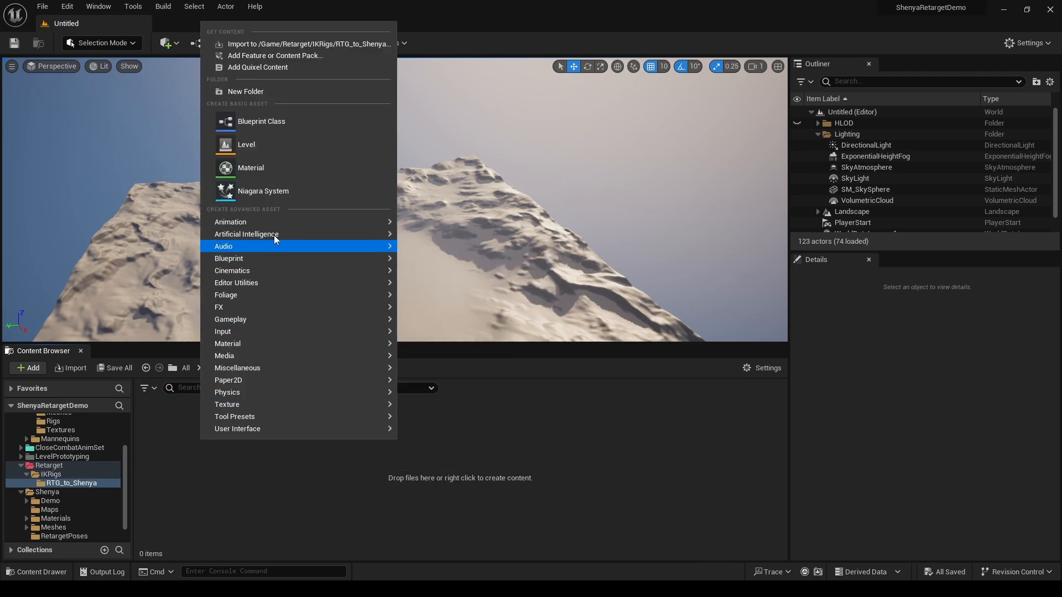
mouse_move(297, 221)
mouse_move(460, 479)
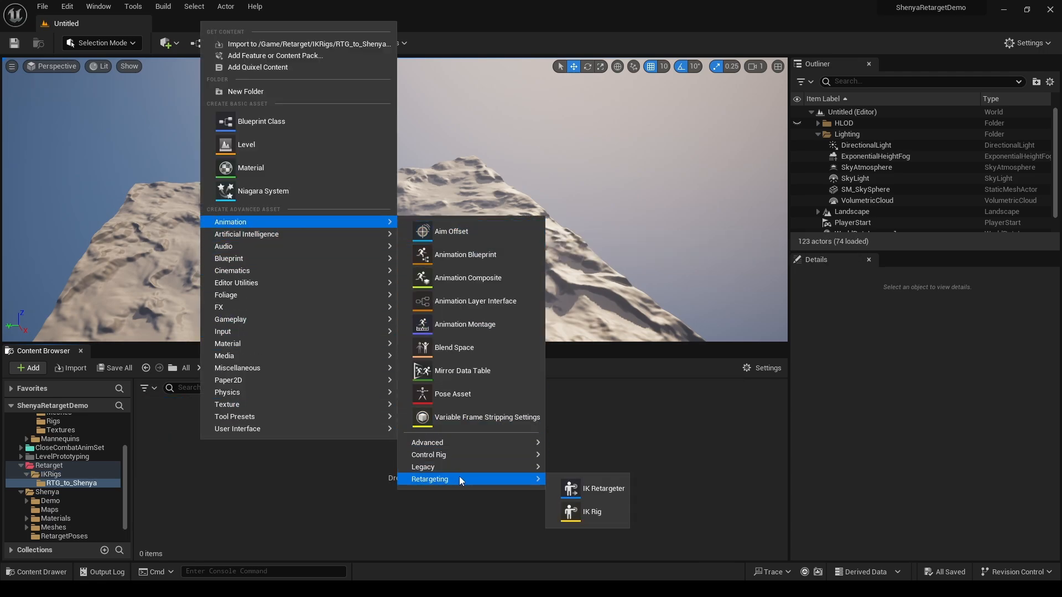
left_click(603, 489)
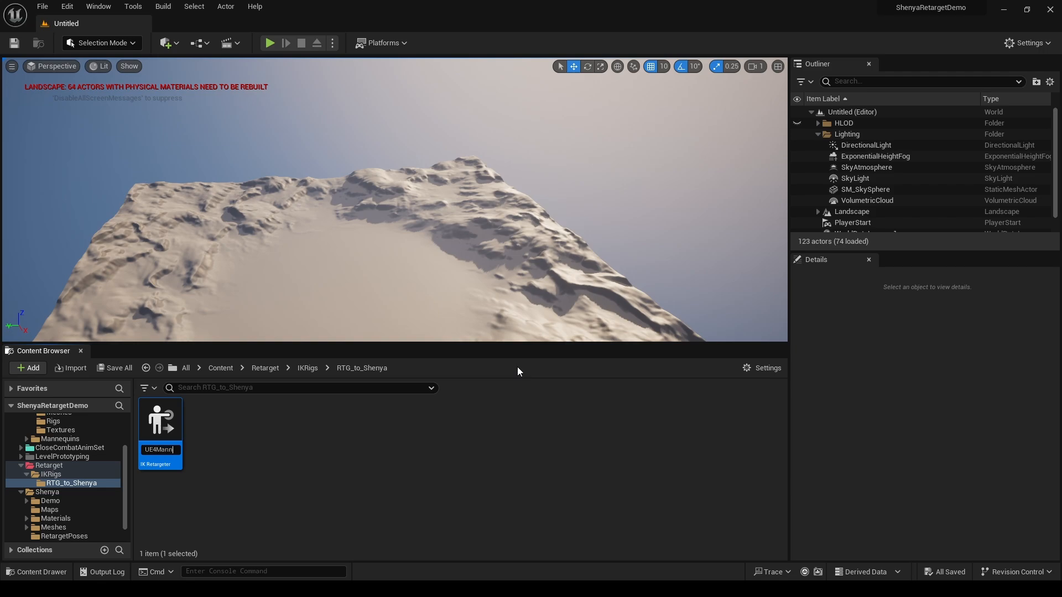
type("RTG_UE4Mannequin_to_Shenya")
key("Return")
- Open the RTG_UE4Mannequin_to_Shenya retargeter and set its source IK rig to IK_UE4_Mannequin and its target IK rig to IK_Shenya
double_click(167, 428)
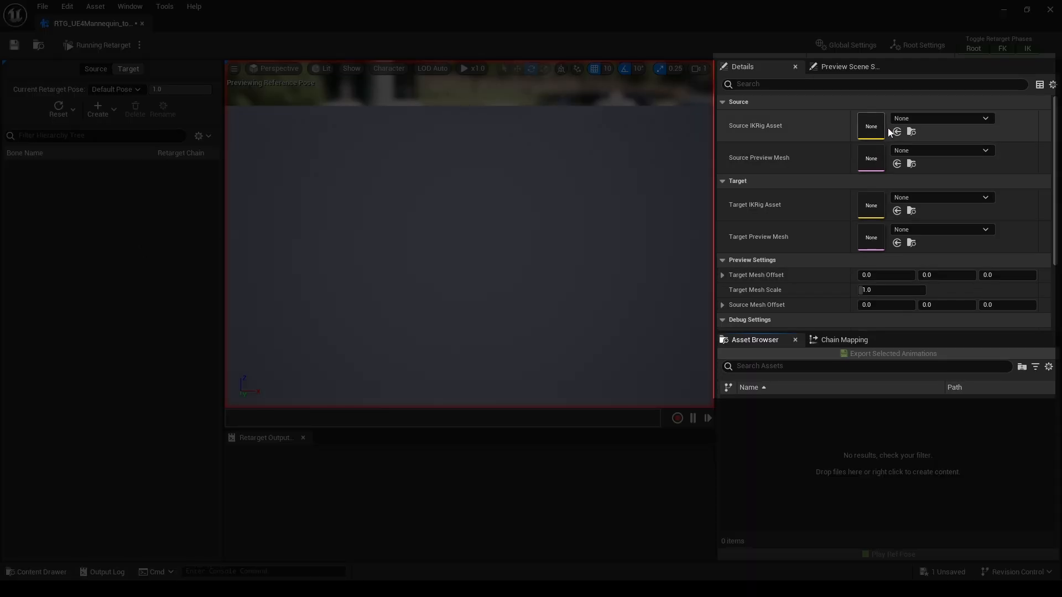
left_click(898, 121)
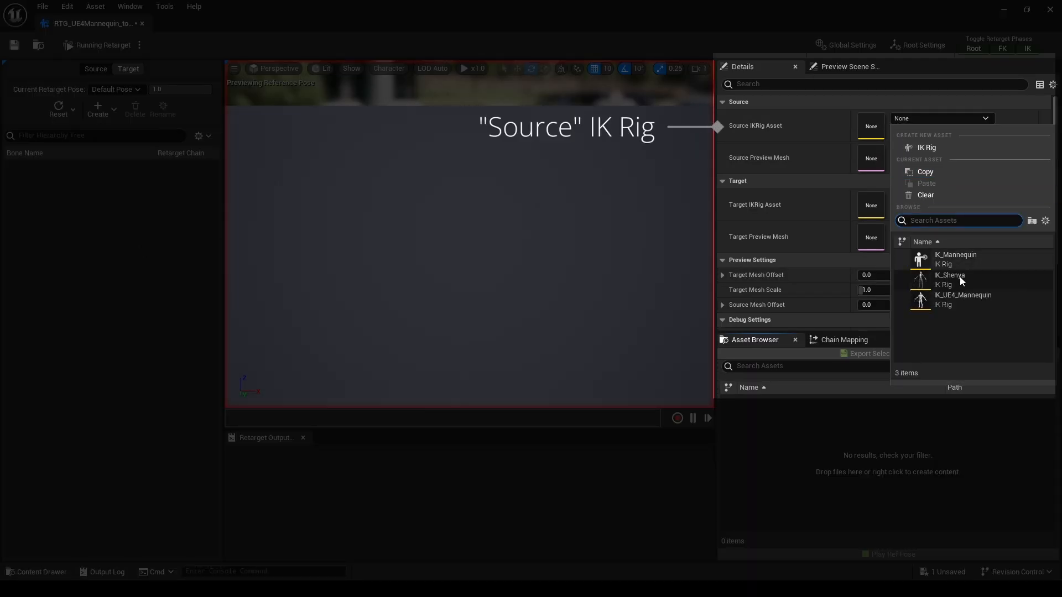
left_click(961, 300)
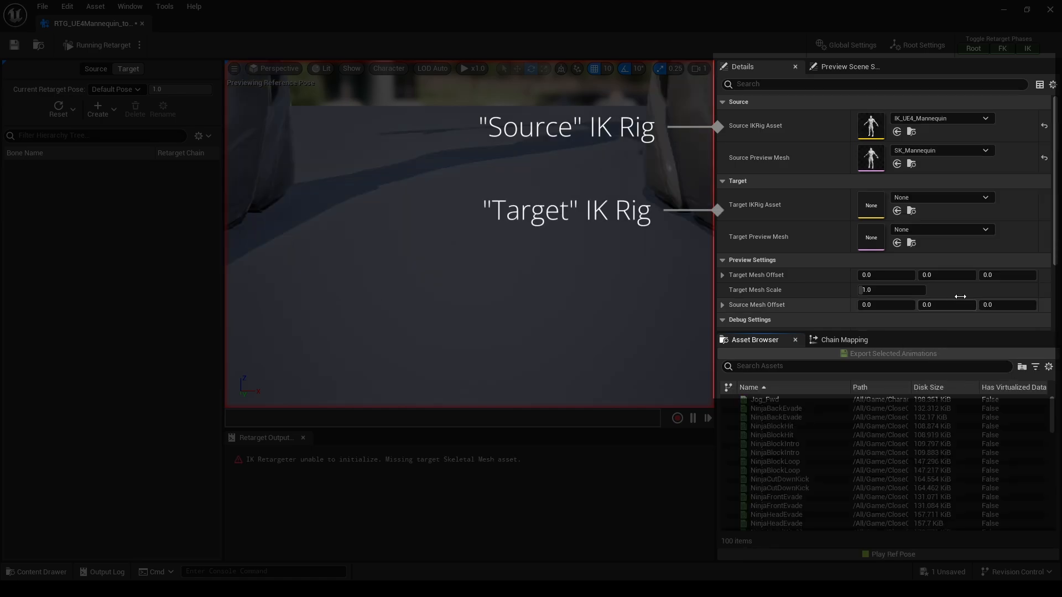
left_click(935, 198)
left_click(957, 359)
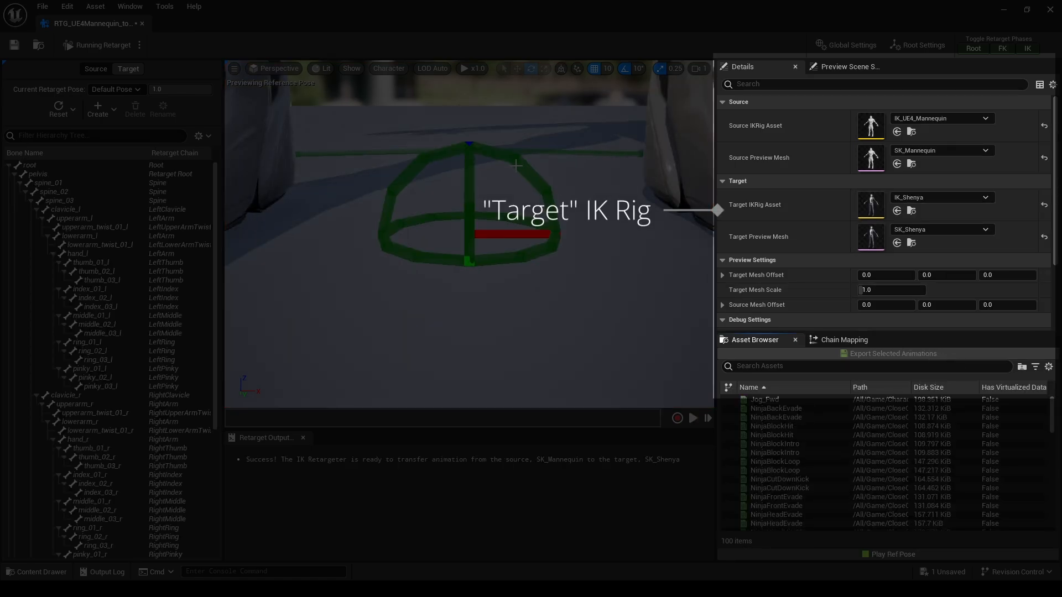
- Set the target mesh's X offset to about 90.5 so that Shenya stands beside the source mannequin
key("w")
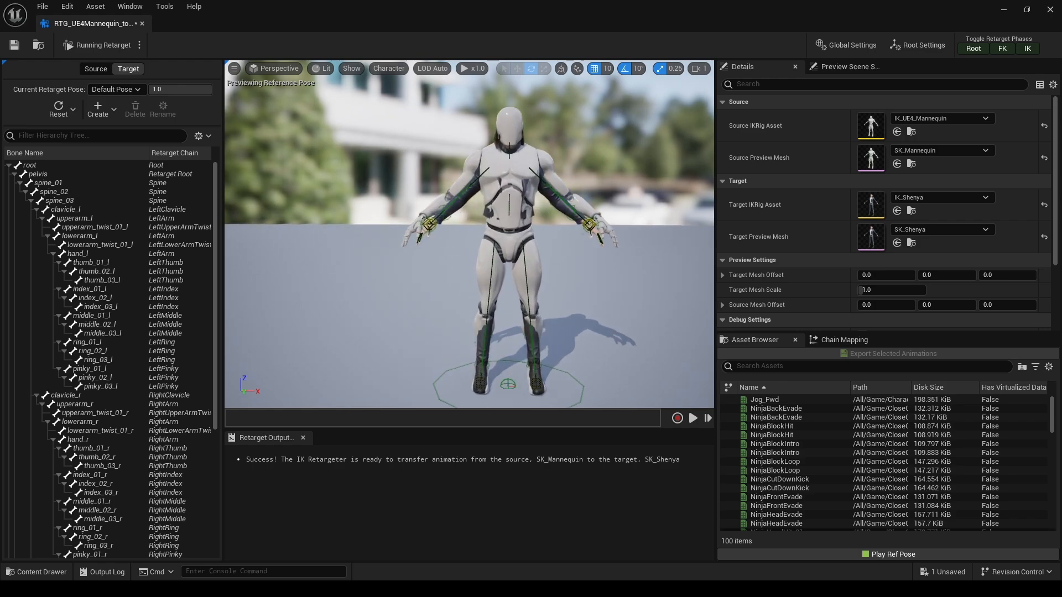
scroll(469, 235, "down", 2)
right_click_drag(469, 234, 469, 247)
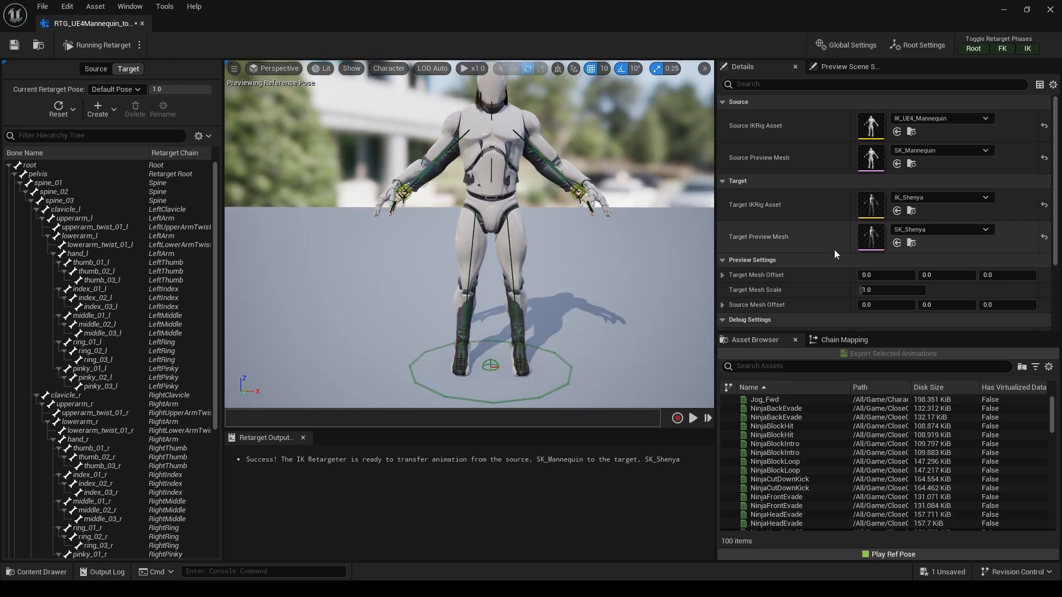
left_click_drag(875, 279, 995, 279)
key("d")
right_click_drag(469, 235, 444, 230)
key("a")
- Turn off Debug Draw, Draw Final Goals and Draw Source Locations in the retargeter's debug settings
scroll(858, 249, "down", 3)
left_click(862, 264)
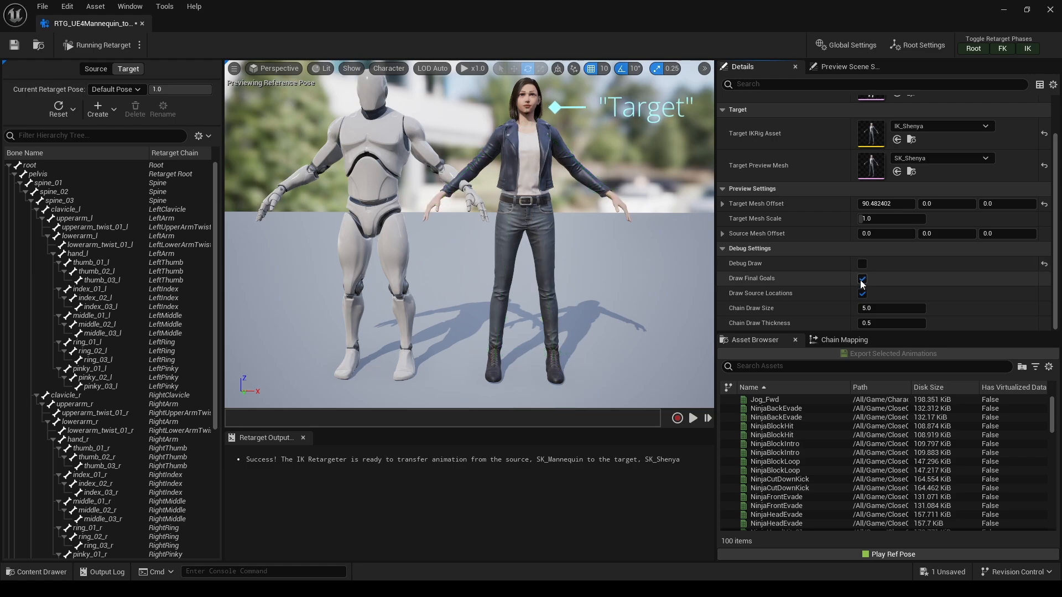
left_click(862, 278)
left_click(862, 294)
right_click_drag(469, 235, 462, 222)
key("s")
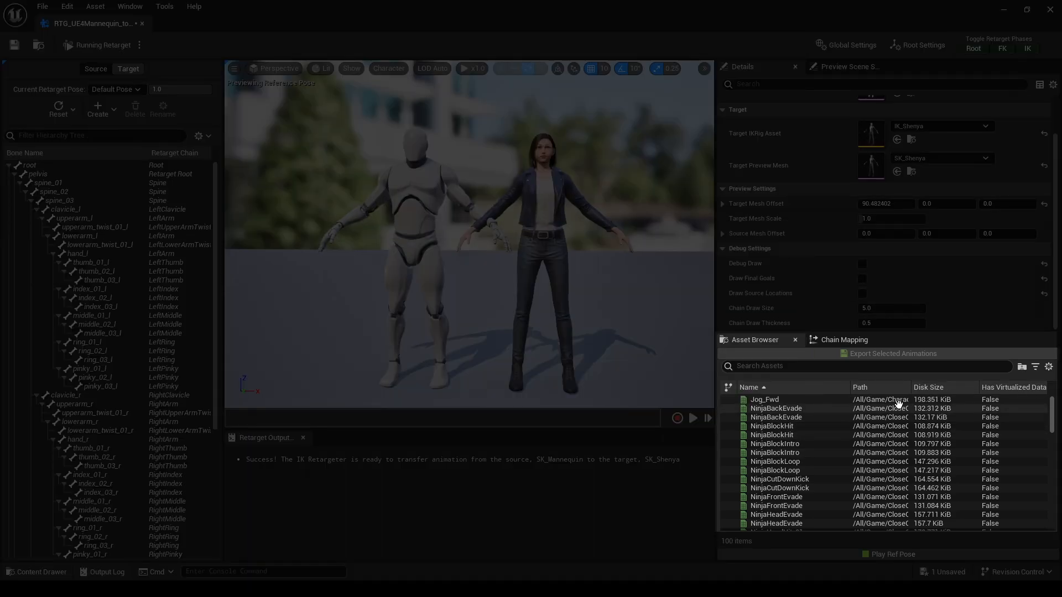
- Widen the animation list's Path column and preview Jog_Fwd, NinjaBackEvade and further Ninja animations on both characters
left_click_drag(912, 389, 985, 389)
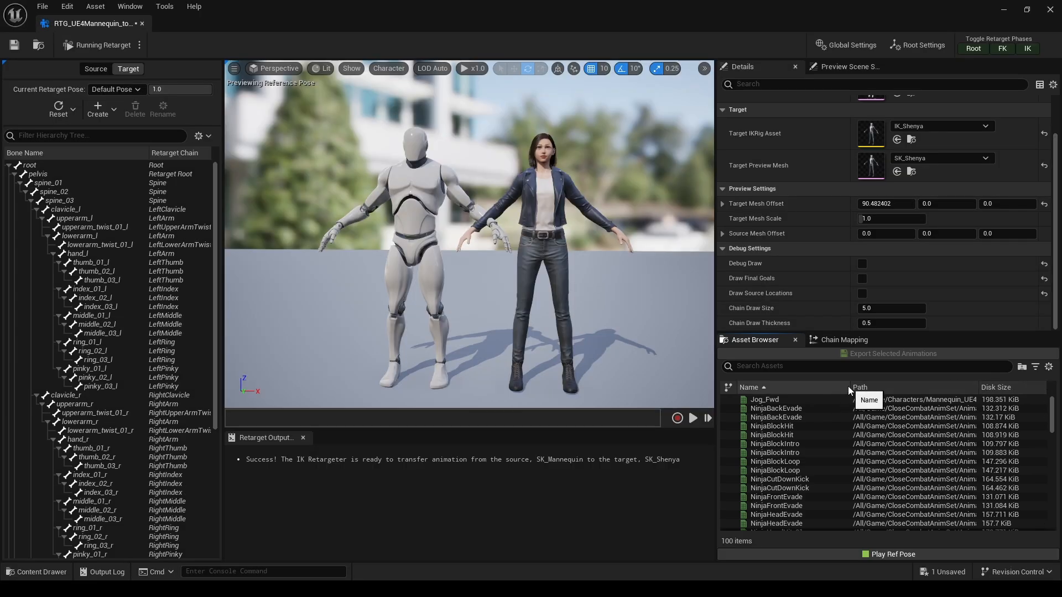
left_click_drag(850, 387, 824, 388)
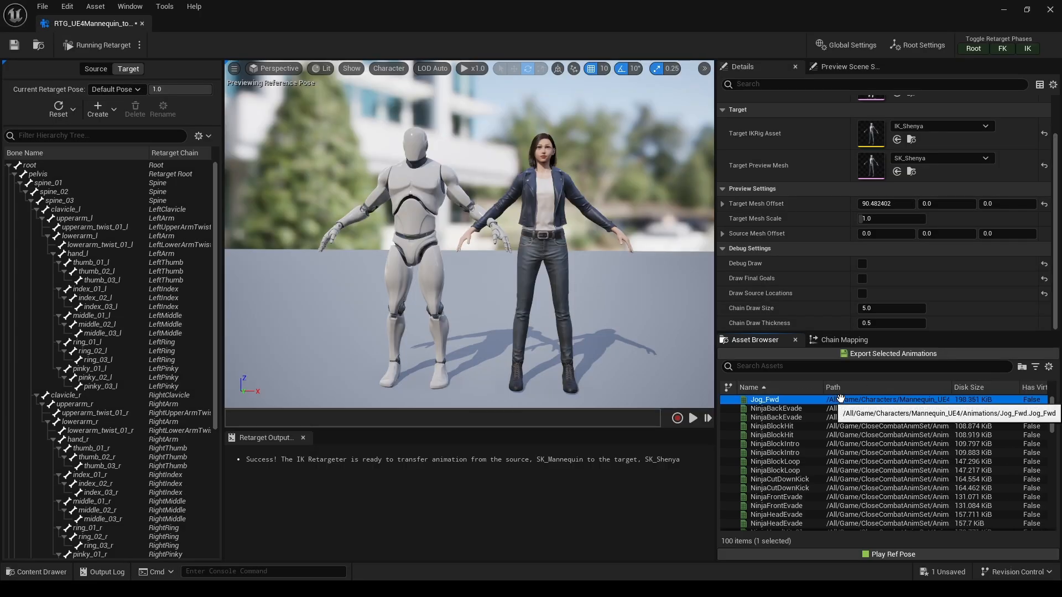
double_click(841, 399)
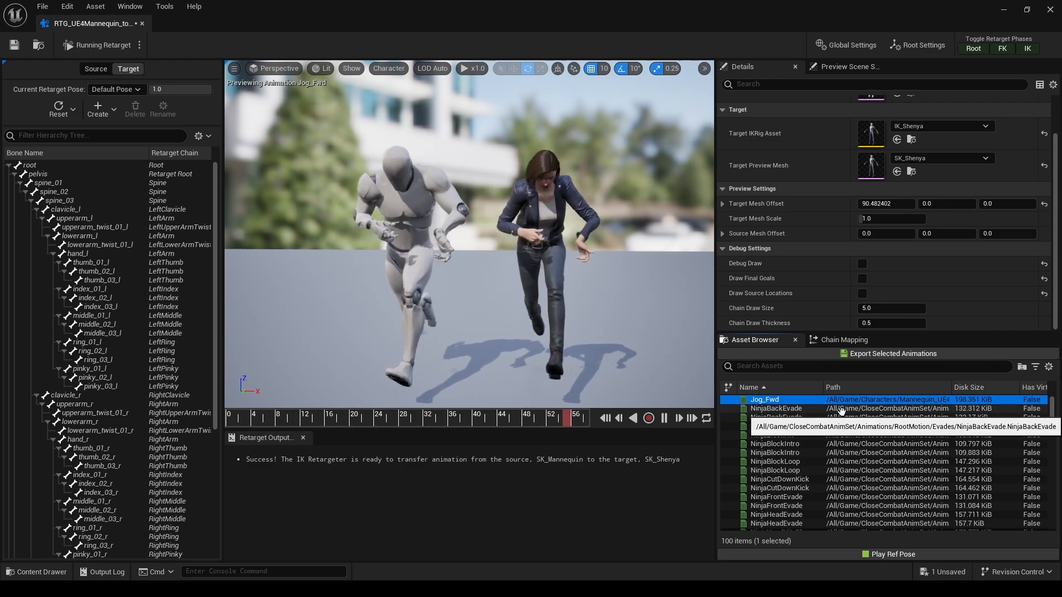
double_click(847, 408)
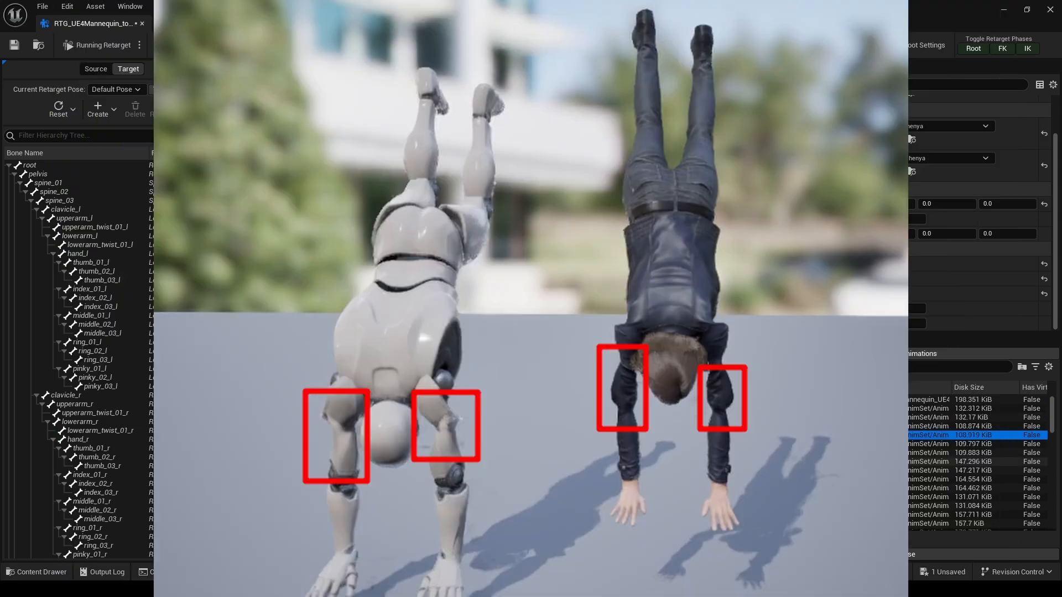
double_click(808, 470)
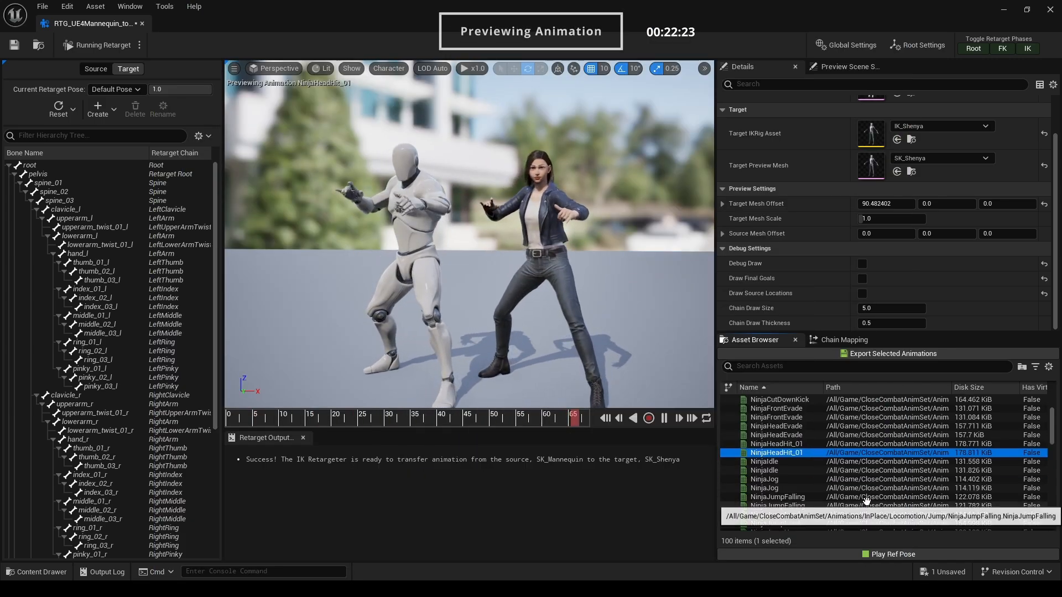
- Preview the NinjaJumpUp and NinjaKnockdownStomach animations on both characters, and pause the playback
scroll(841, 492, "down", 3)
left_click(809, 479)
double_click(808, 479)
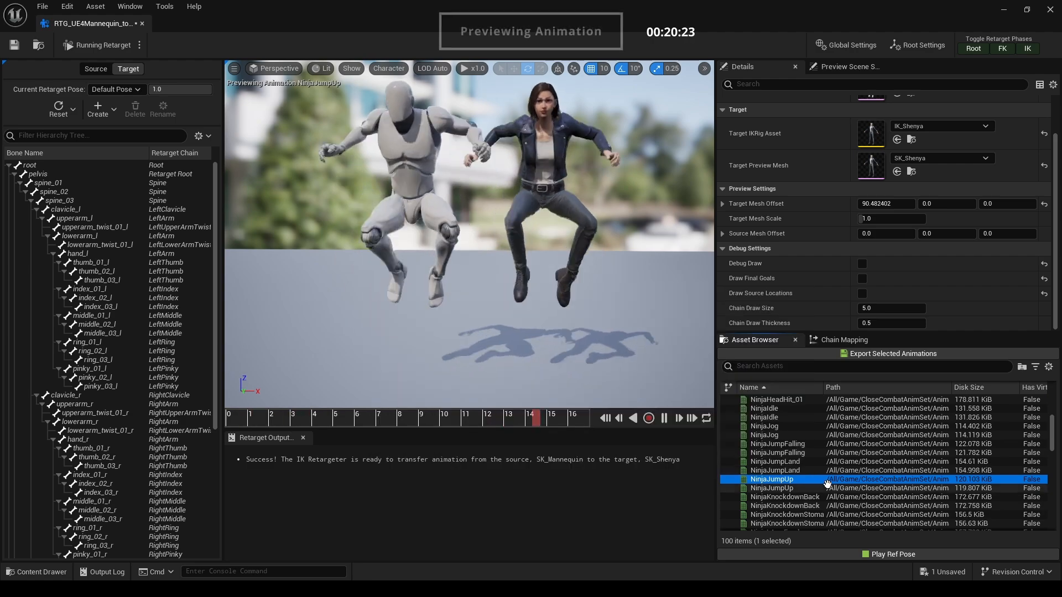
scroll(809, 479, "down", 3)
left_click(808, 452)
double_click(808, 452)
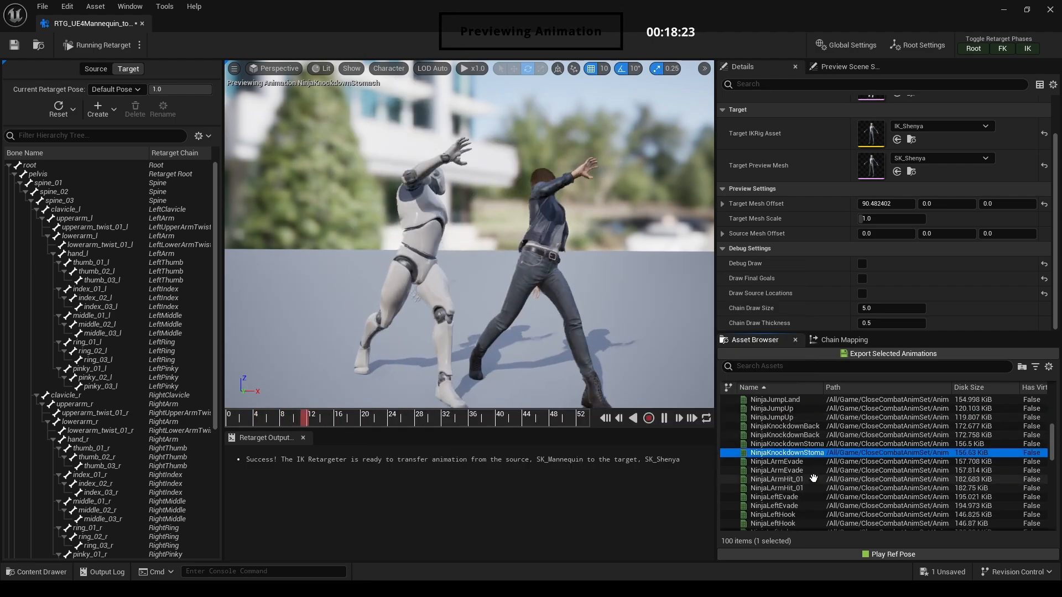
scroll(808, 459, "down", 3)
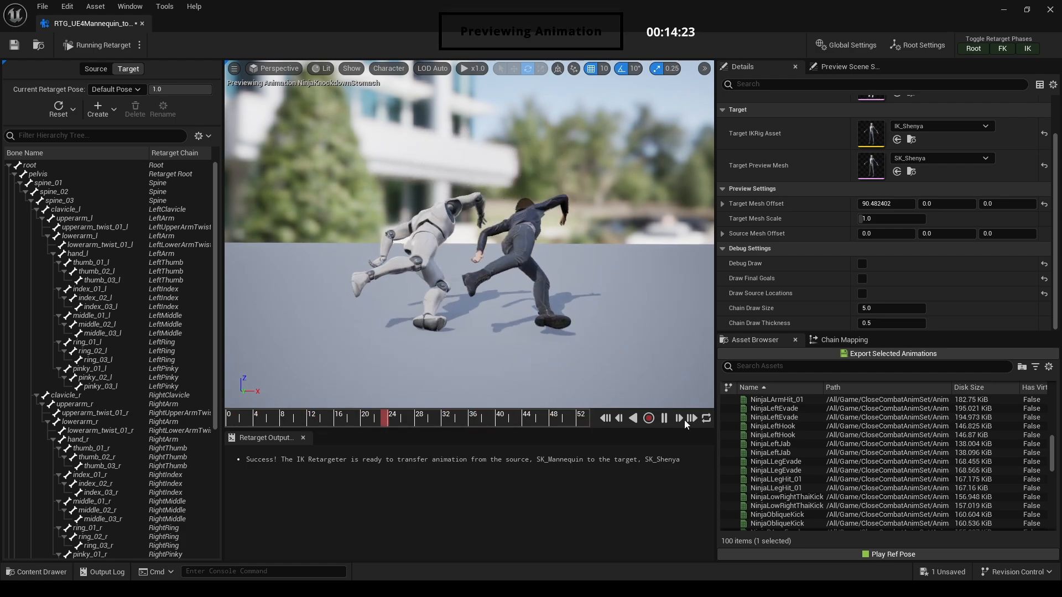
left_click(664, 418)
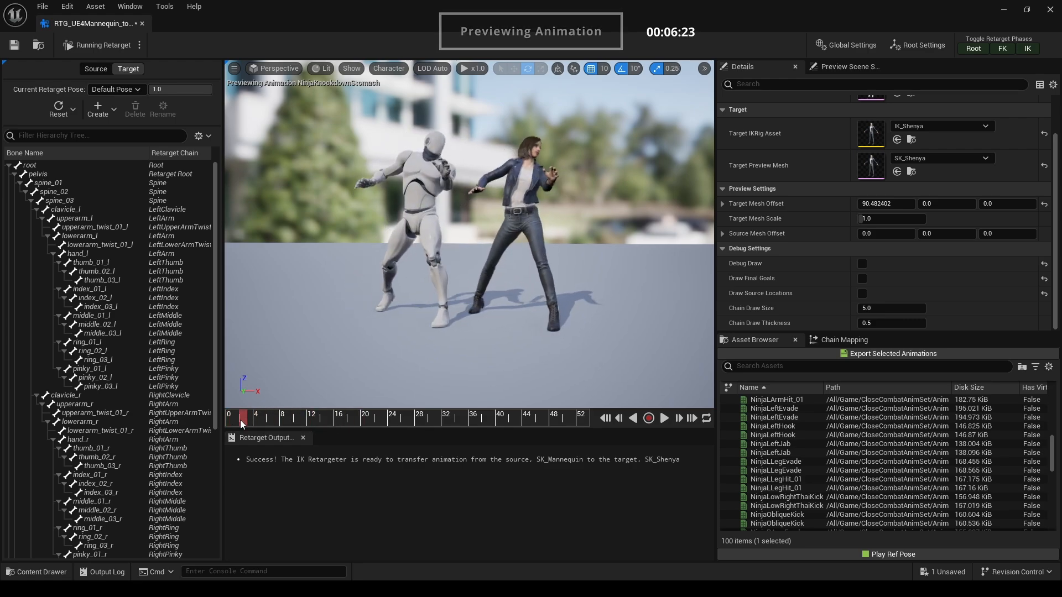
- Preview the NinjaObliqueKick and NinjaRightCross animations on both characters
left_click(808, 515)
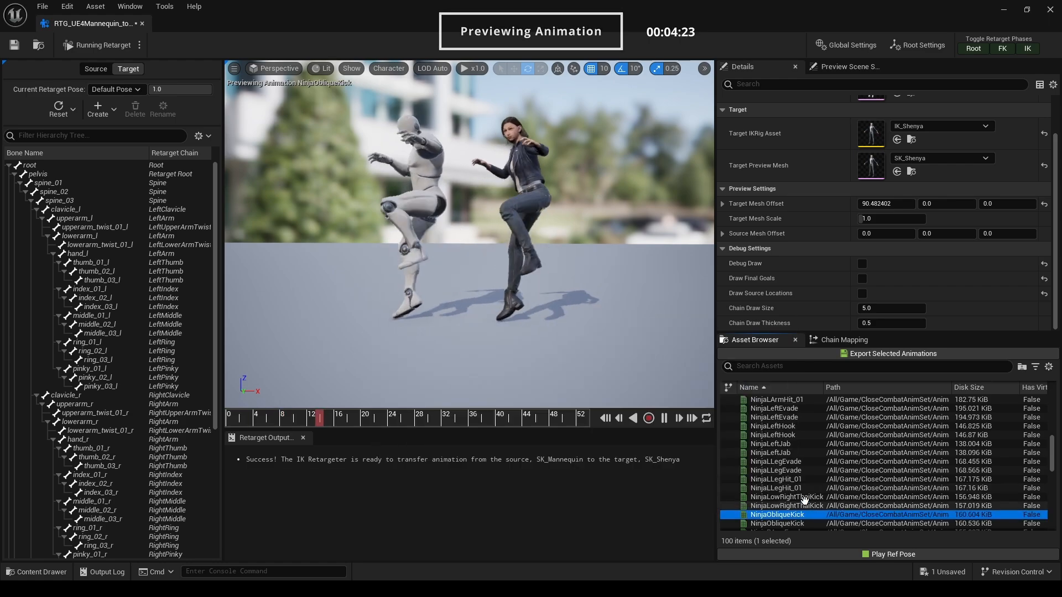
scroll(808, 464, "down", 1)
scroll(808, 464, "down", 3)
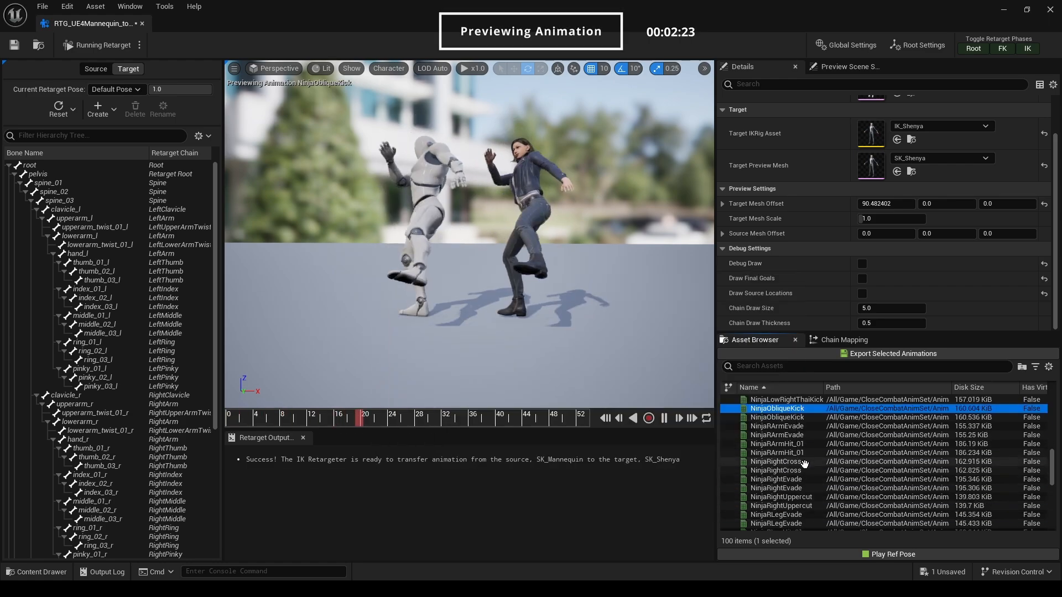
left_click(780, 461)
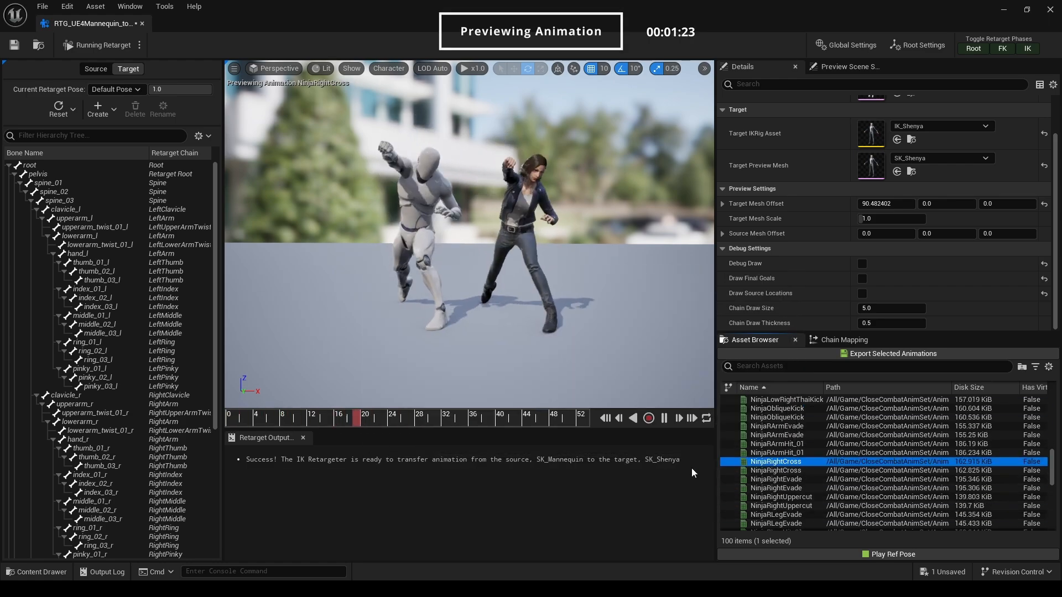
- Pause NinjaRightCross and scrub through its timeline to compare the arm and hand poses of mannequin and Shenya
left_click(665, 420)
mouse_move(595, 240)
right_mouse_down()
mouse_move(659, 240)
mouse_move(542, 244)
mouse_move(586, 254)
right_mouse_up()
left_click_drag(286, 418, 529, 420)
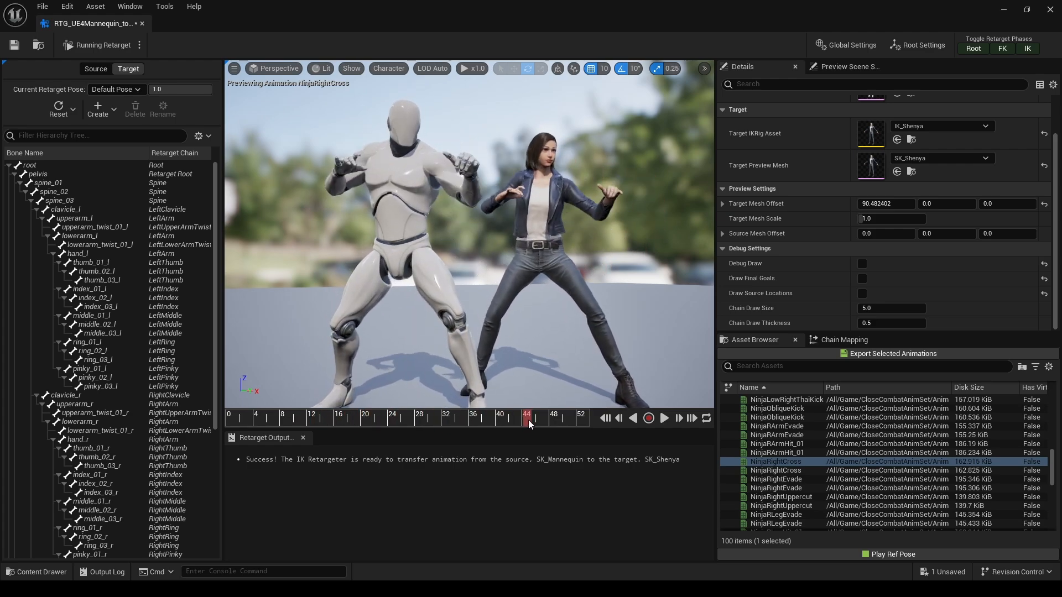
left_click_drag(296, 171, 297, 171)
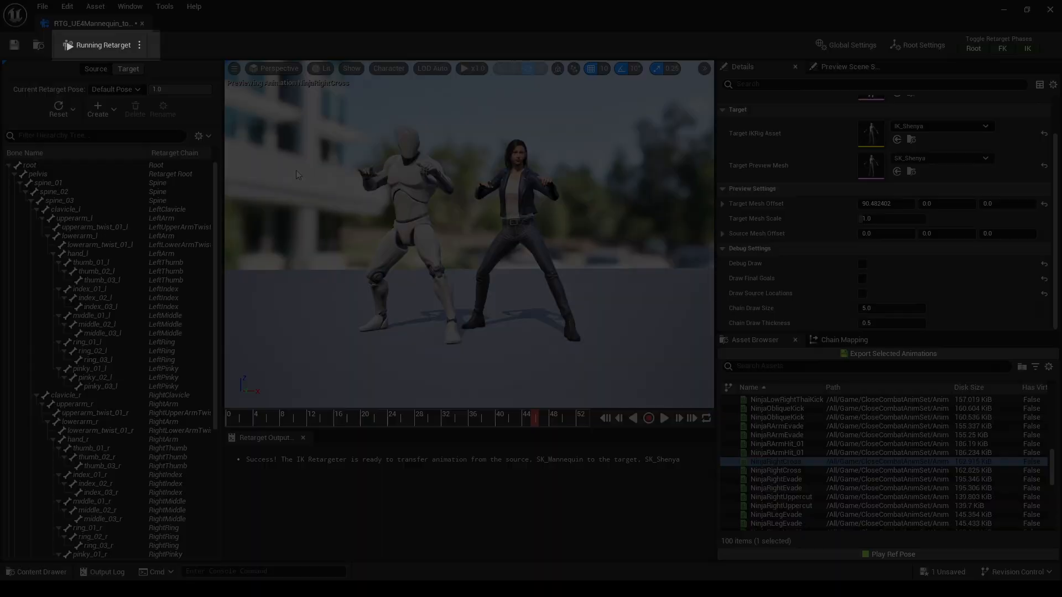
- Show the retarget pose instead of the running retarget, and view the source skeleton's bones and pose setup
left_click(118, 43)
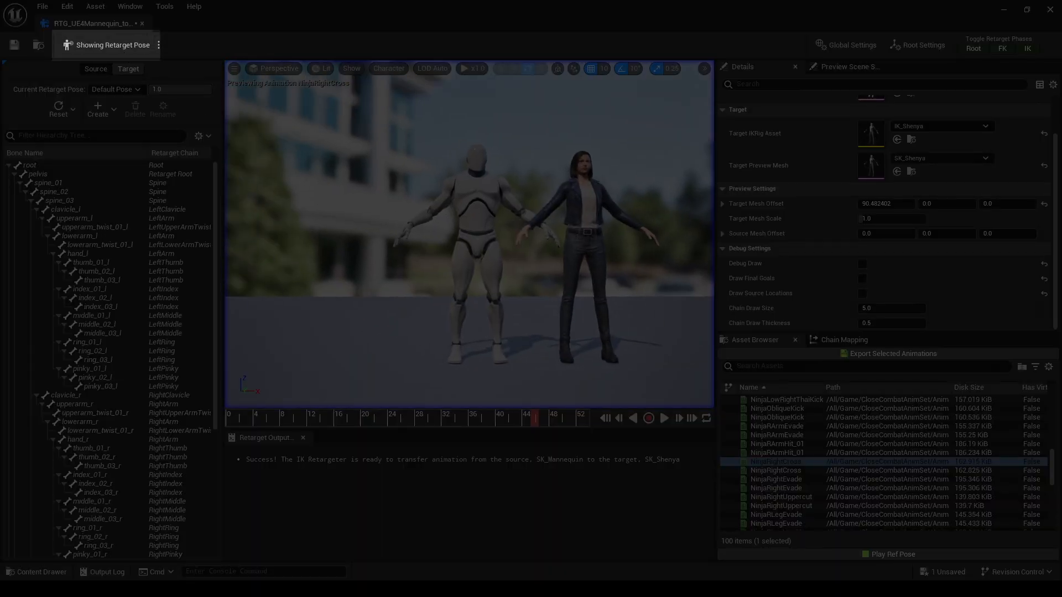
scroll(469, 232, "up", 5)
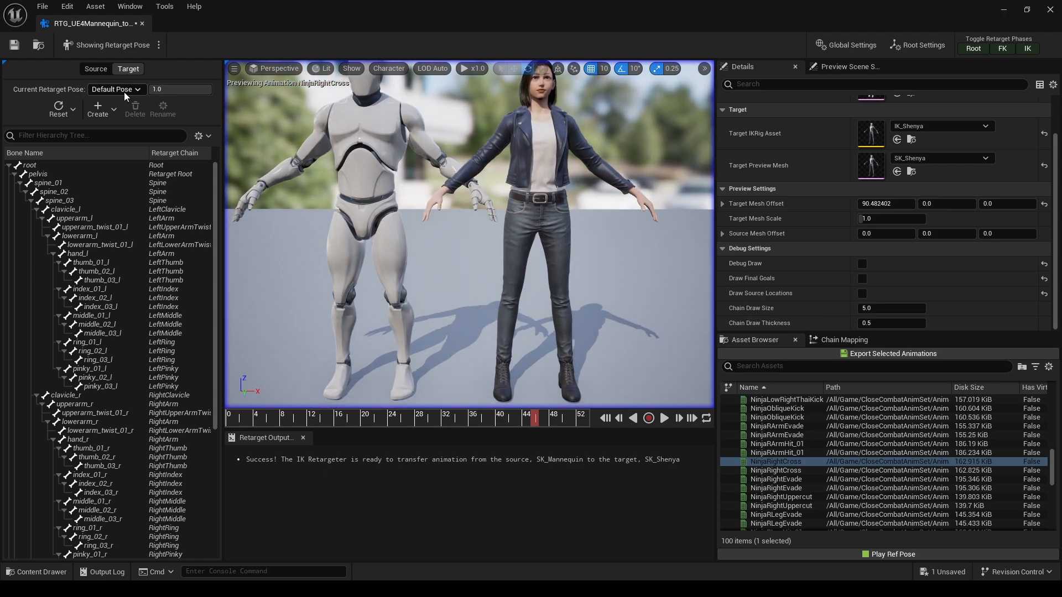
left_click(95, 70)
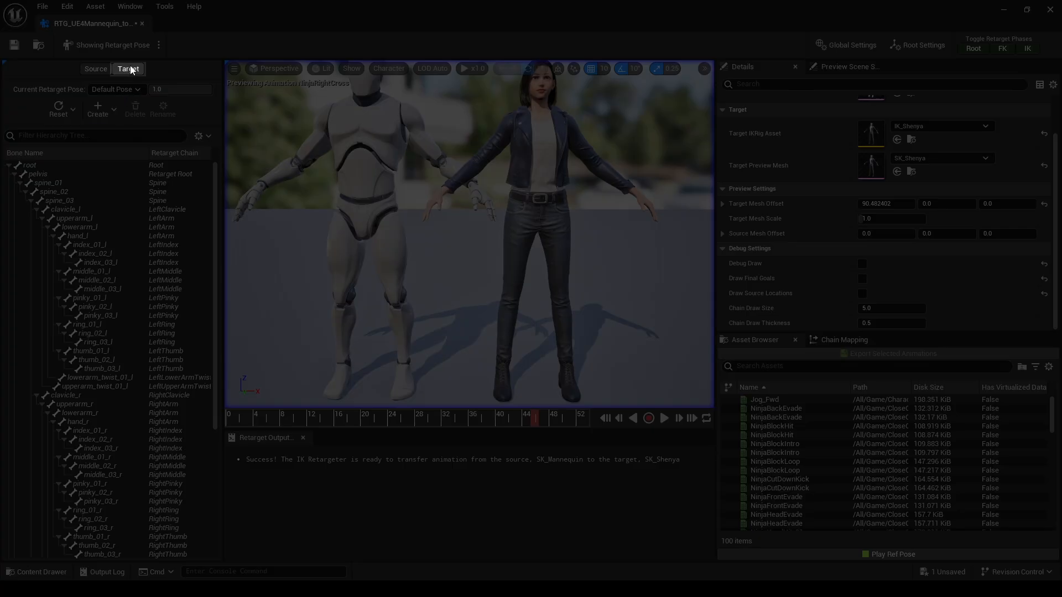
- Import the pose asset Shenya_UE4_APose as a new retarget pose for the target skeleton
left_click(130, 69)
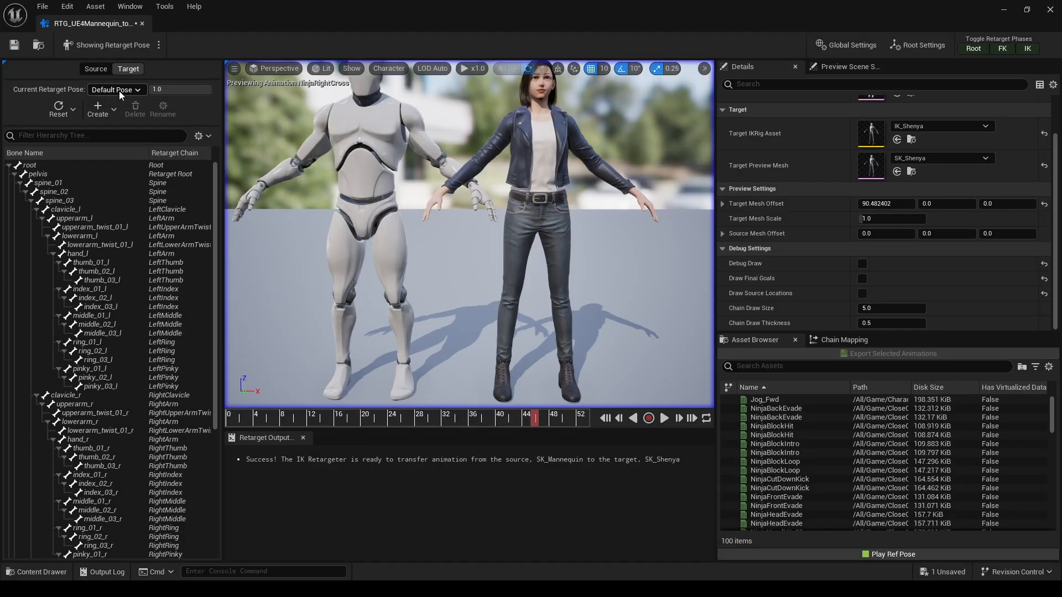
left_click(113, 110)
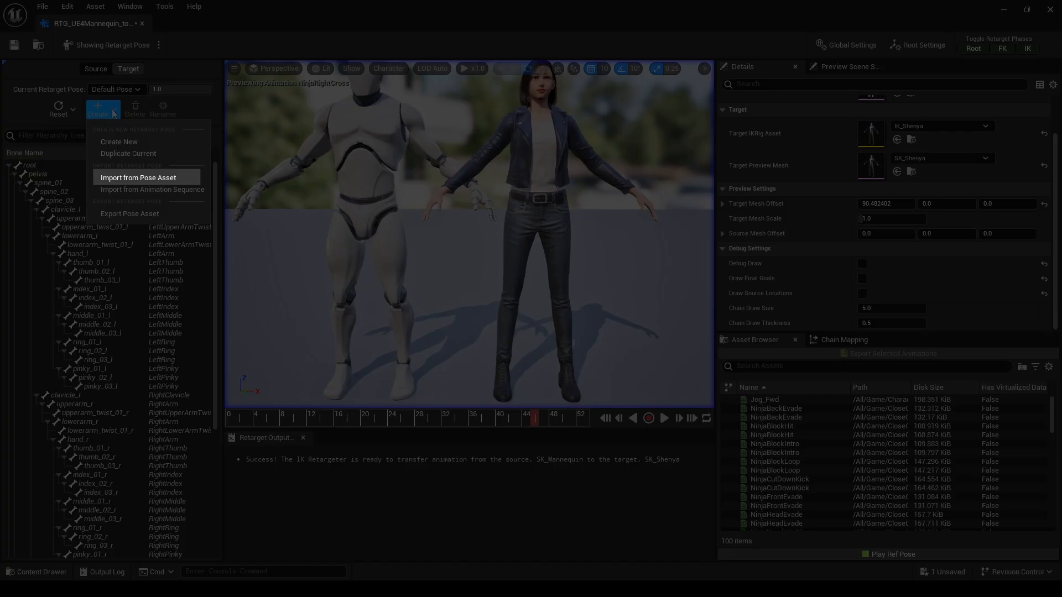
left_click(131, 178)
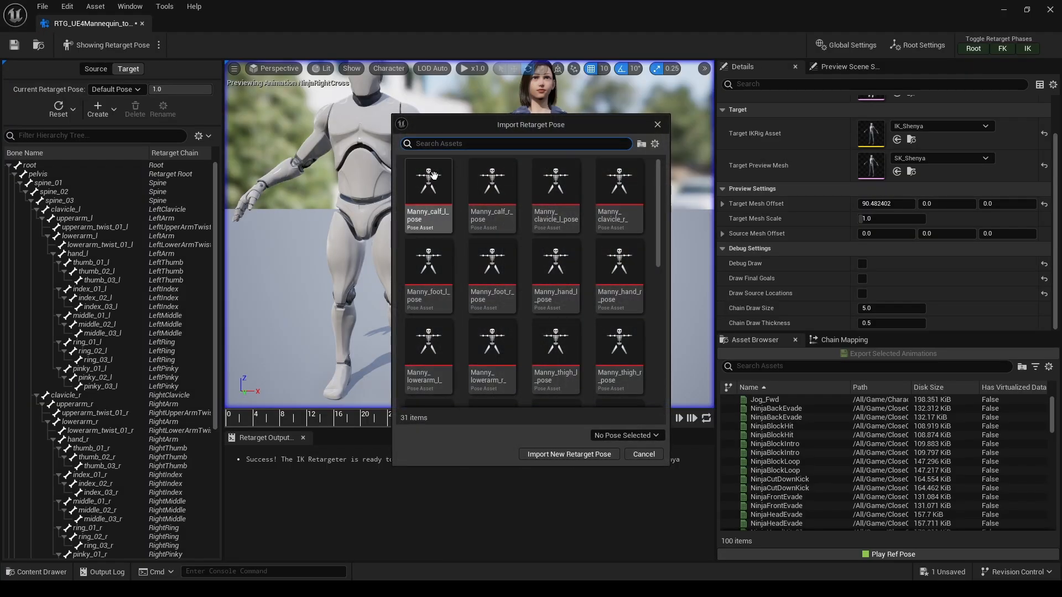
type("shen")
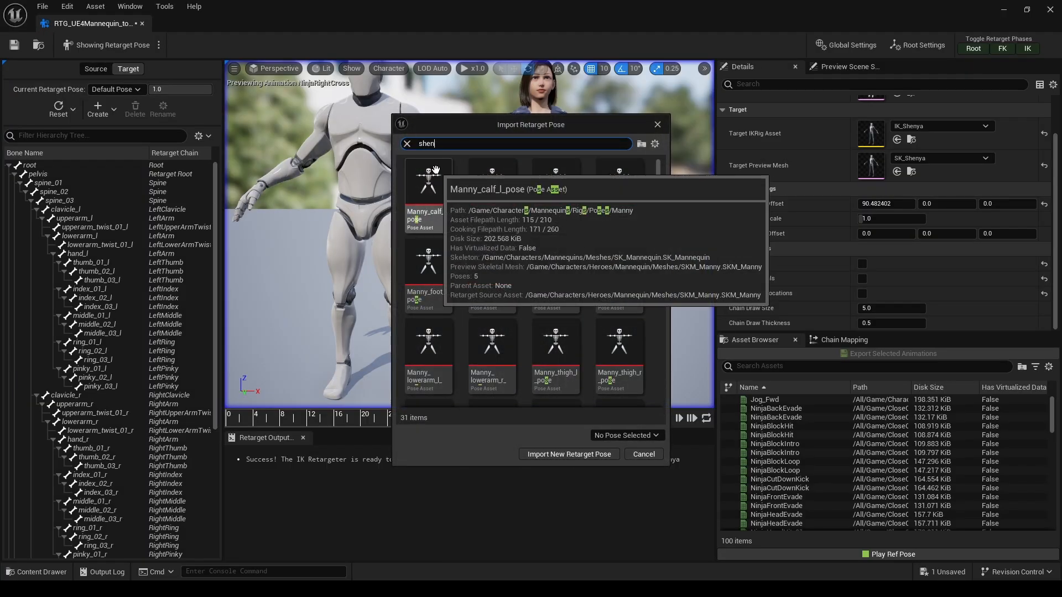
type("ya")
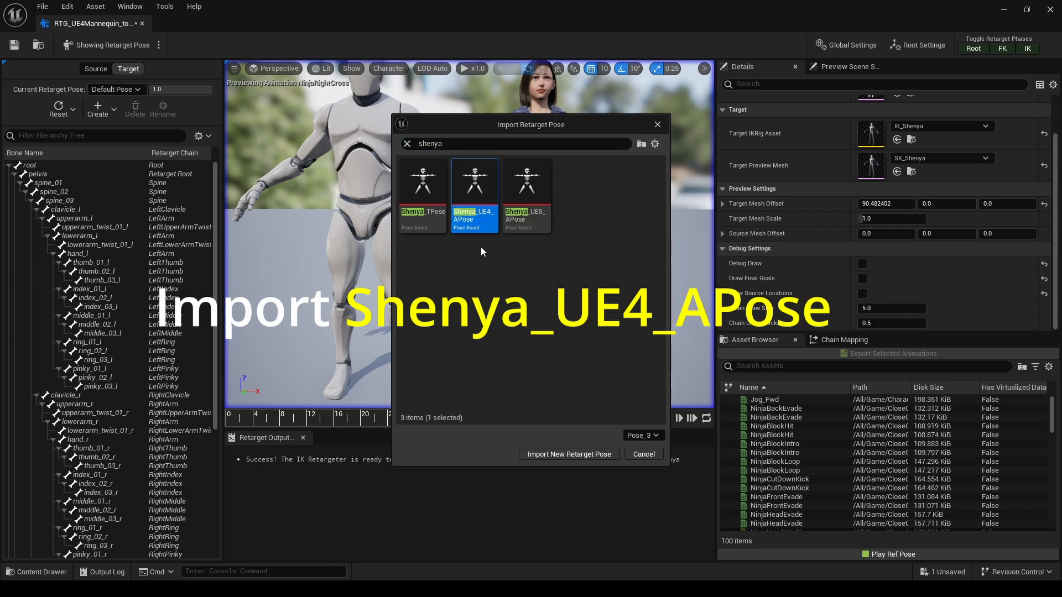
left_click(566, 455)
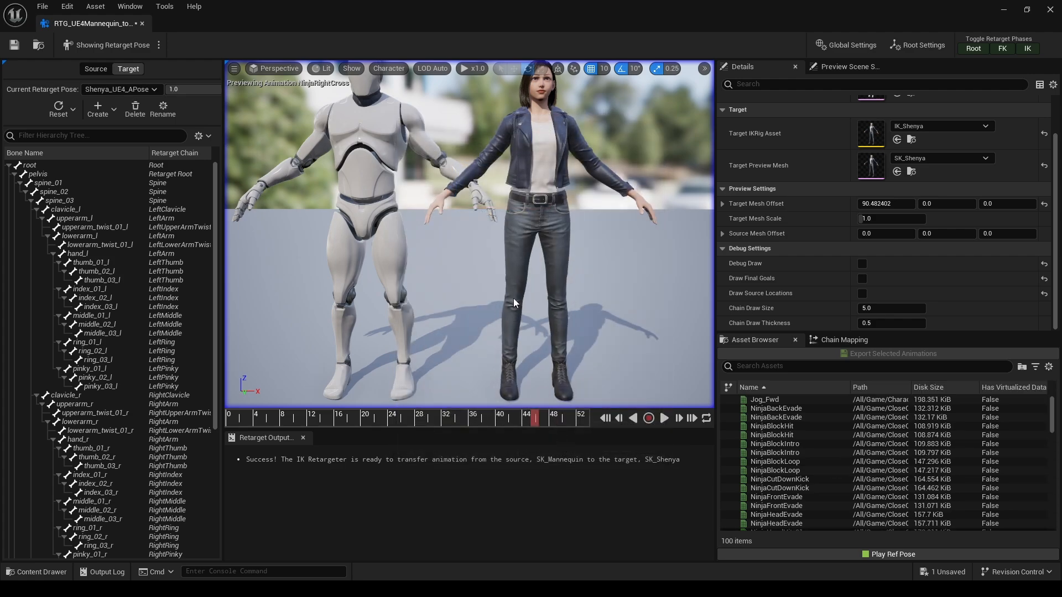
- Switch the target's retarget pose between Default Pose and Shenya_UE4_APose to compare them, ending on Shenya_UE4_APose
left_click(134, 90)
left_click(126, 102)
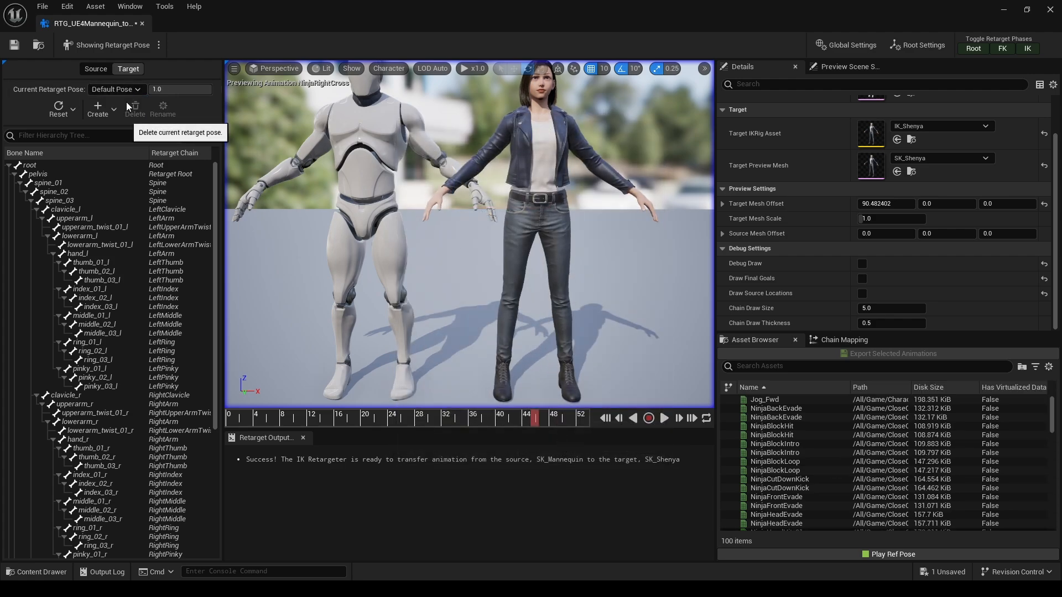
left_click(131, 91)
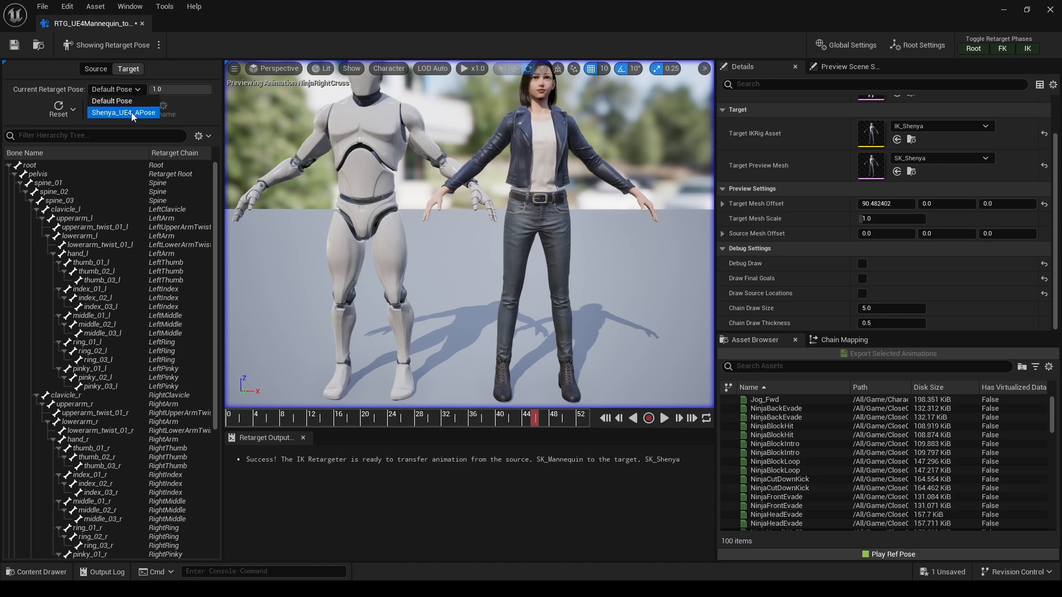
left_click(131, 112)
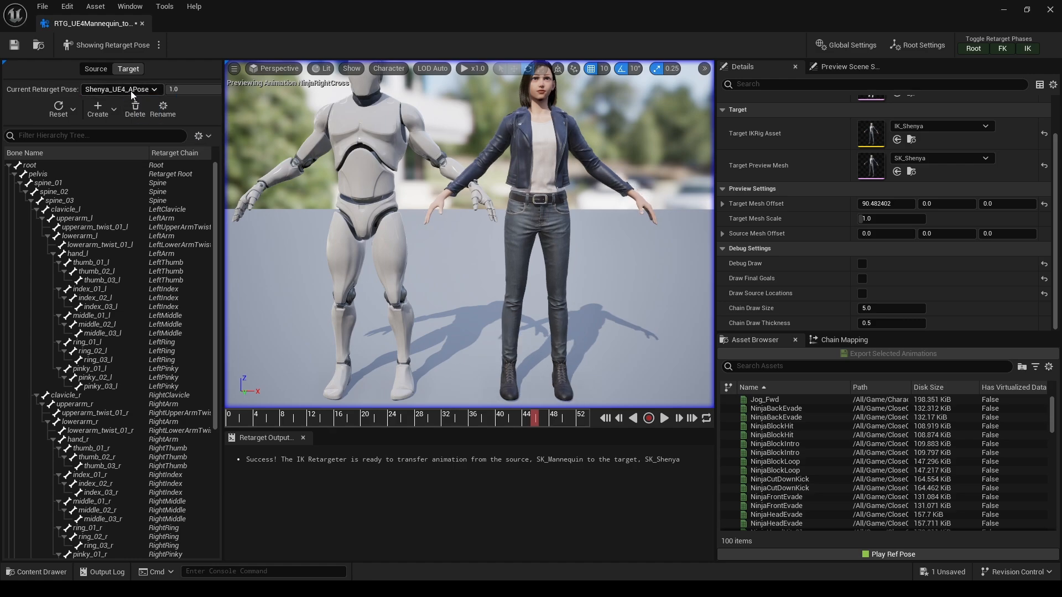
left_click(133, 101)
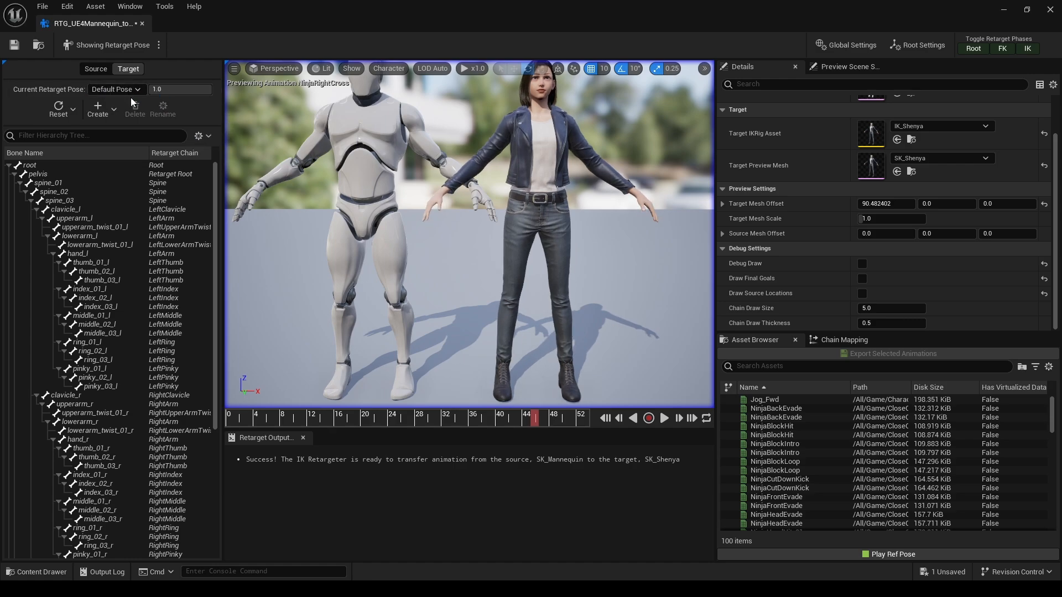
left_click(130, 90)
left_click(128, 111)
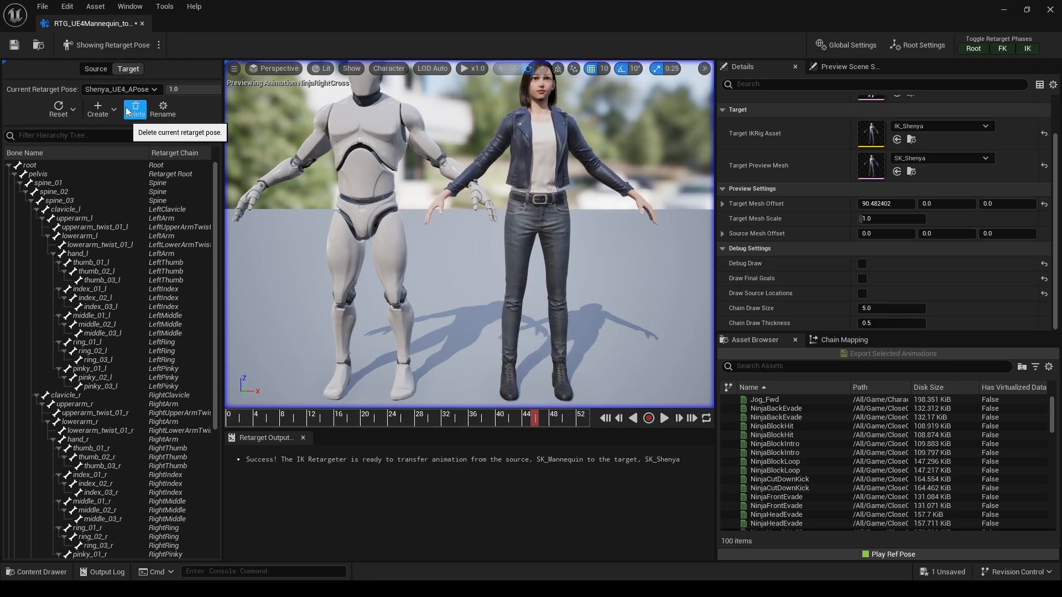
- Return from the retarget pose to the running retarget, then pause NinjaRightCross and scrub through its timeline
scroll(780, 454, "down", 5)
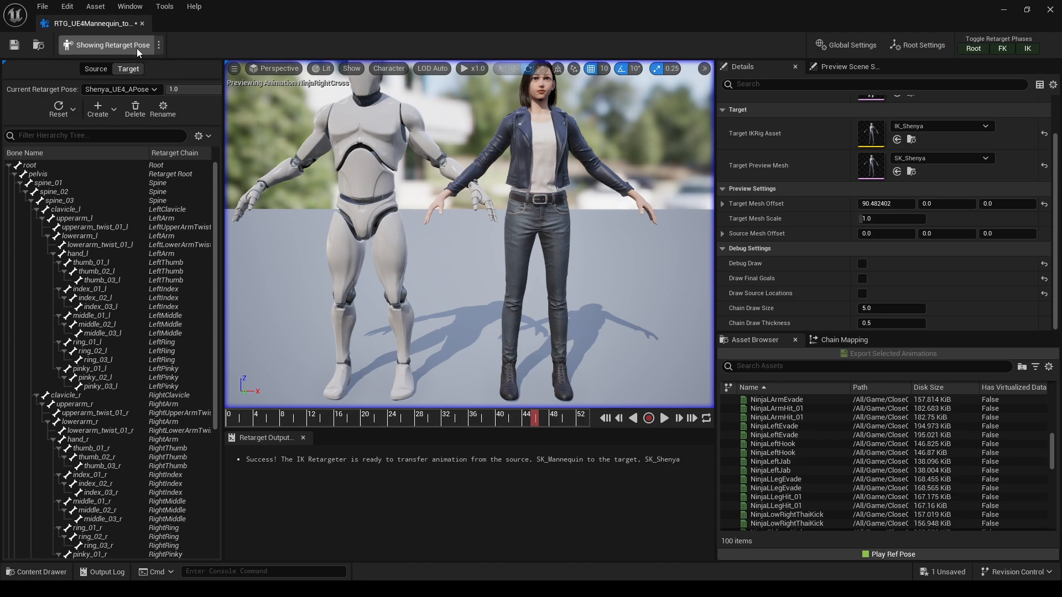
left_click(137, 48)
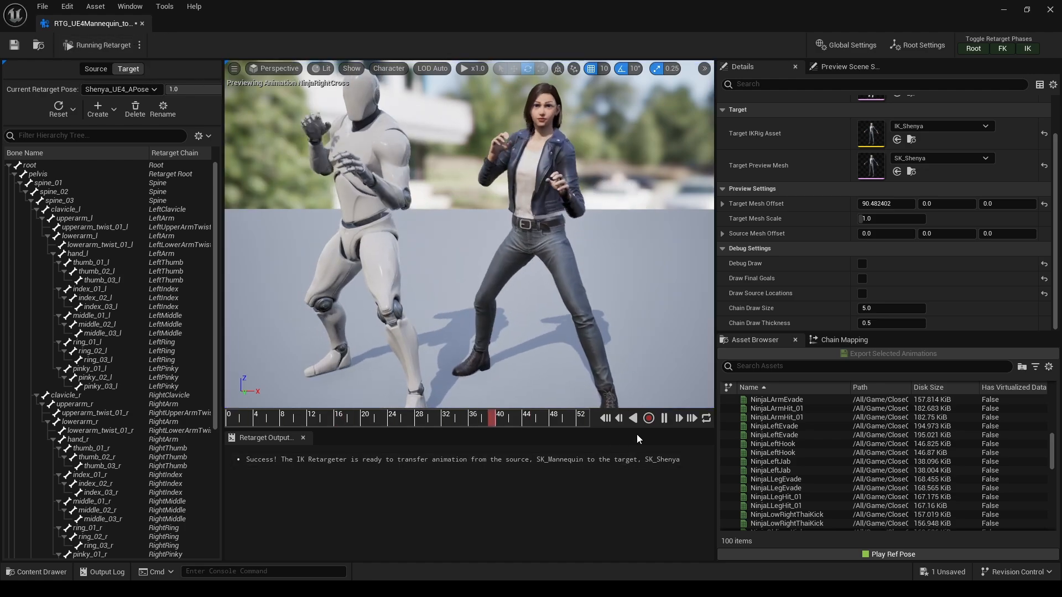
left_click(665, 419)
left_click_drag(405, 417, 442, 419)
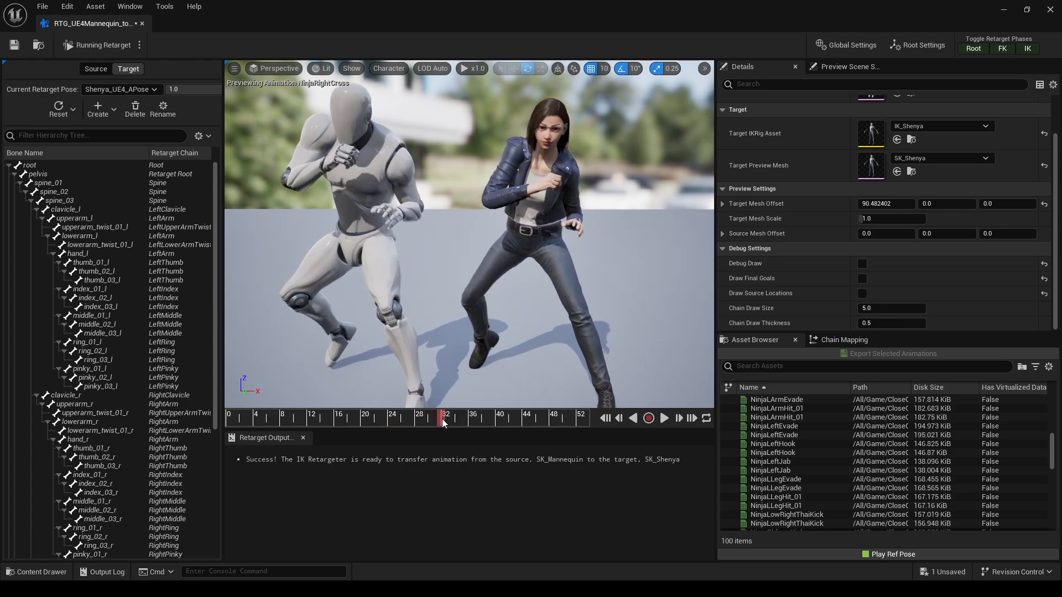
- Compare Default Pose with Shenya_UE4_APose on the paused NinjaRightCross frame, then scrub the animation with Shenya_UE4_APose selected
left_click(145, 92)
left_click(140, 103)
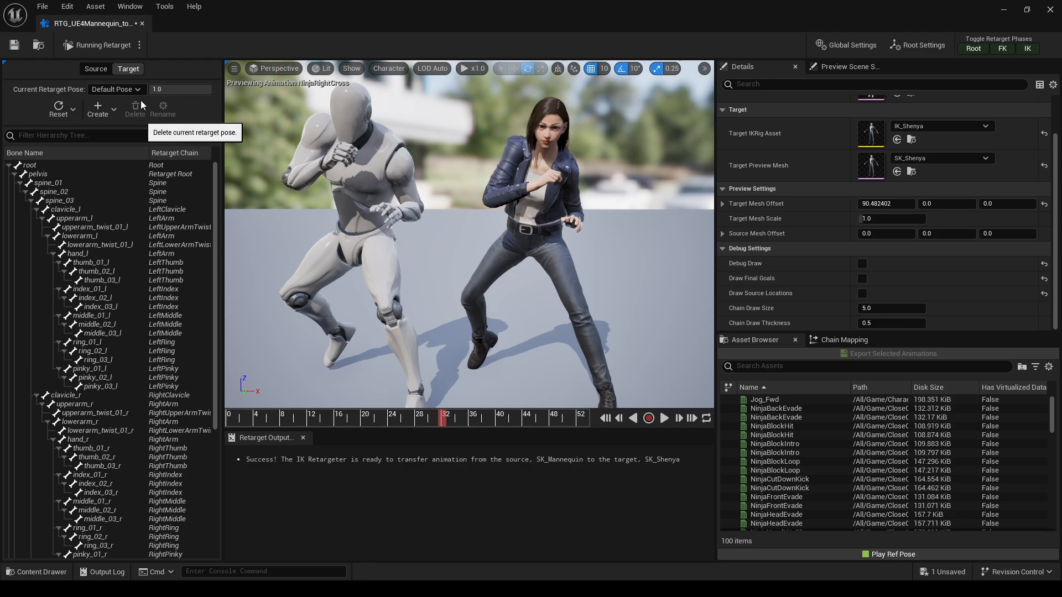
left_click(139, 92)
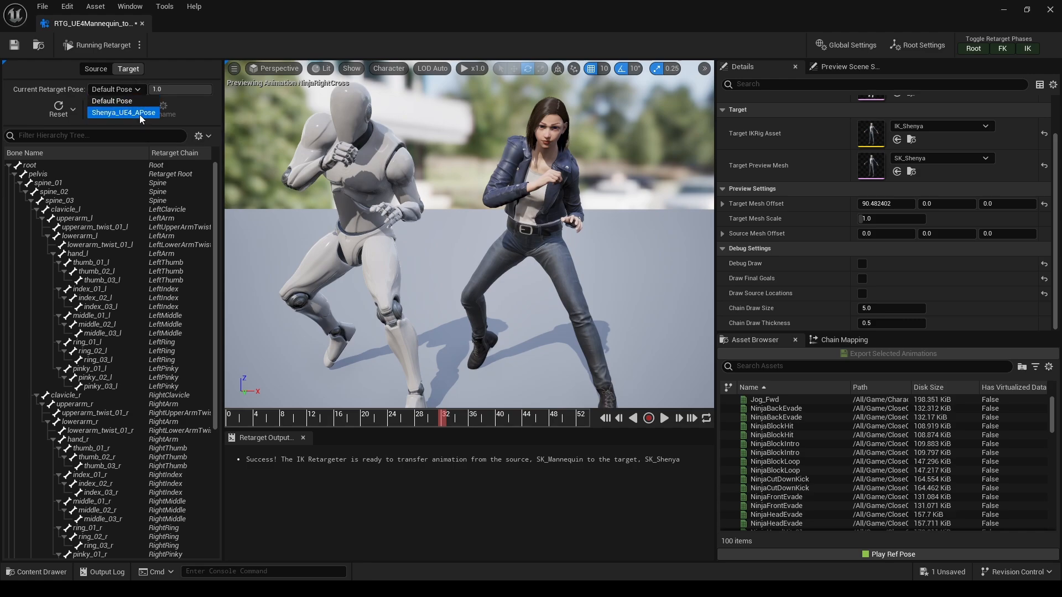
left_click(140, 112)
left_click_drag(311, 419, 454, 424)
- Preview the NinjaRunLeft and NinjaTorsoBackEvade animations on both characters
scroll(821, 475, "down", 15)
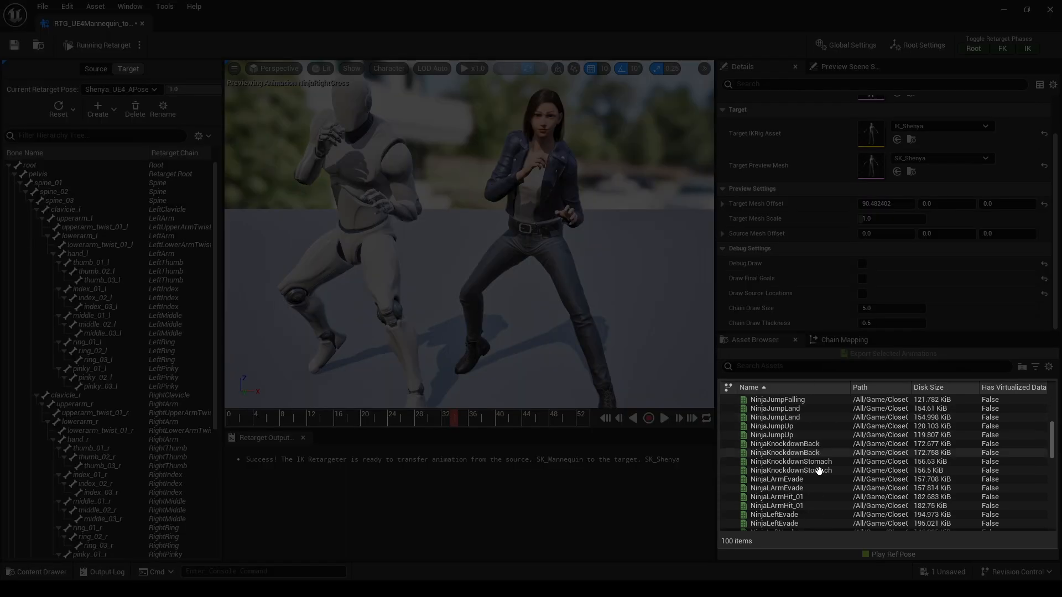
scroll(819, 470, "down", 4)
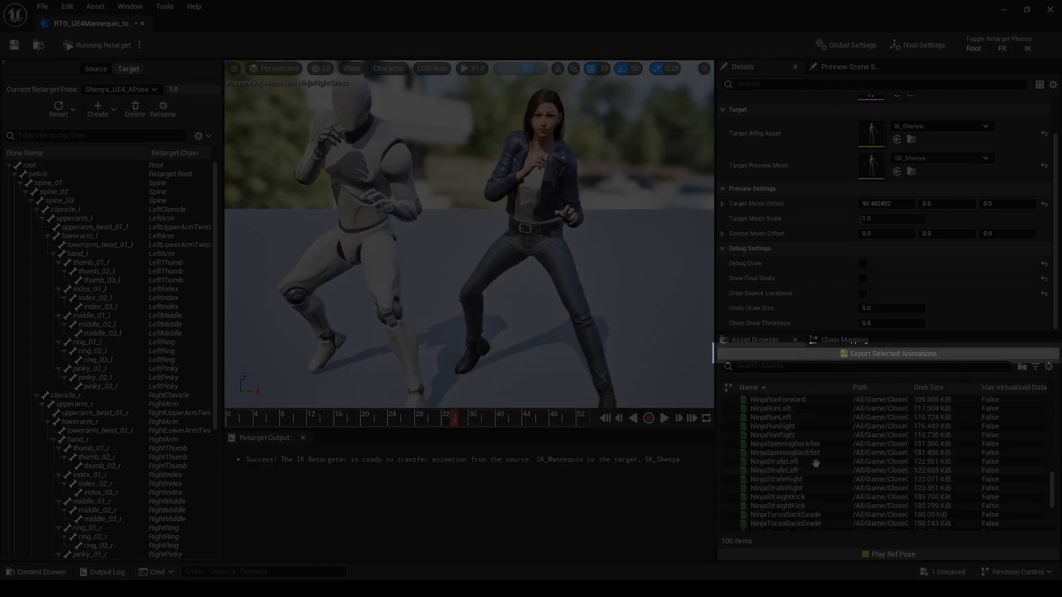
double_click(798, 409)
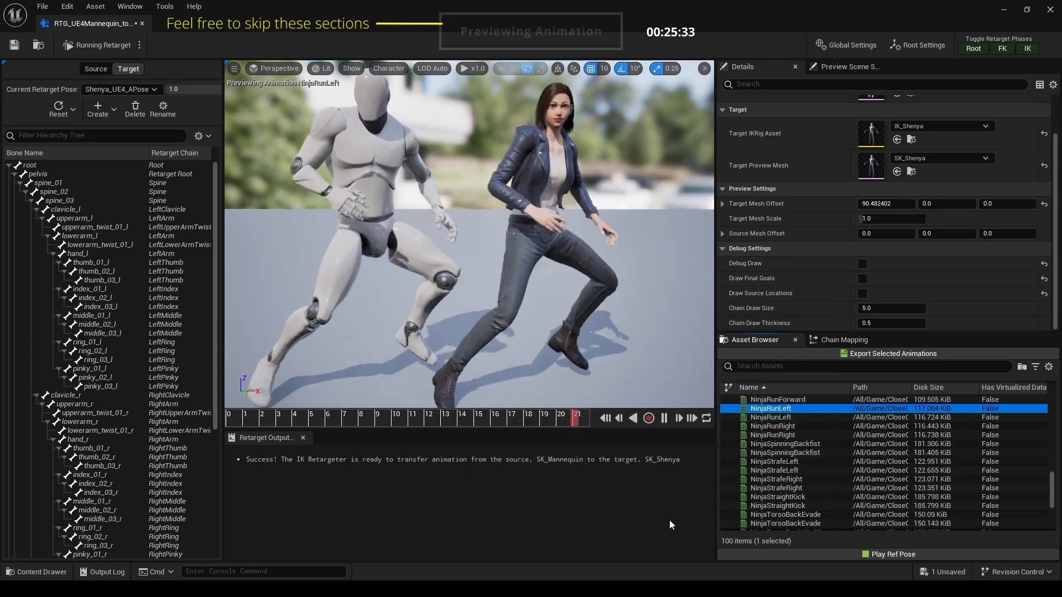
scroll(786, 465, "down", 4)
double_click(788, 445)
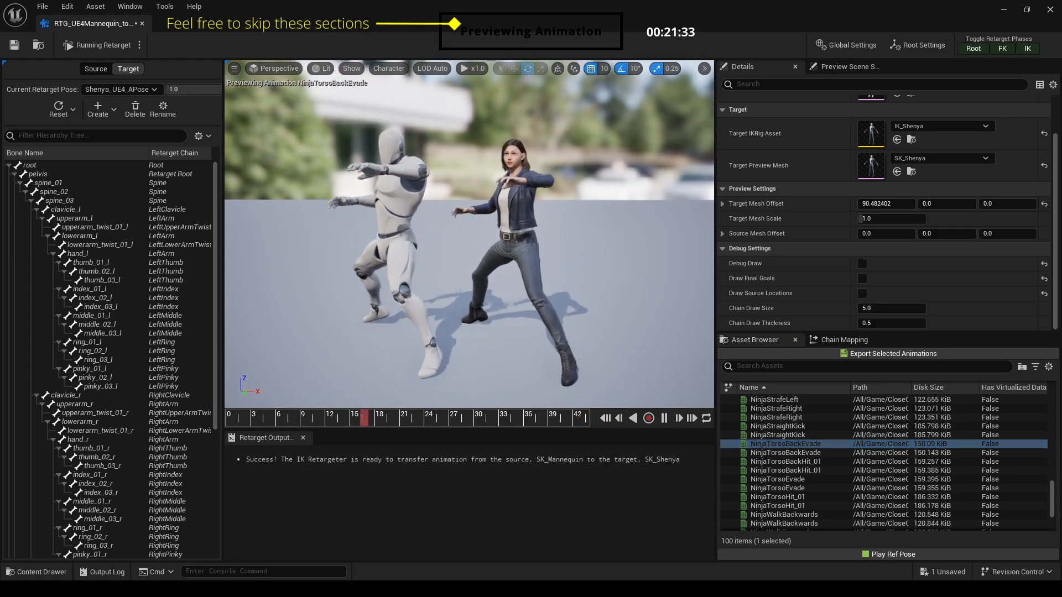
- Preview NinjaWheelKick and scrub through its timeline to compare both characters' kicks from several angles
scroll(786, 455, "down", 4)
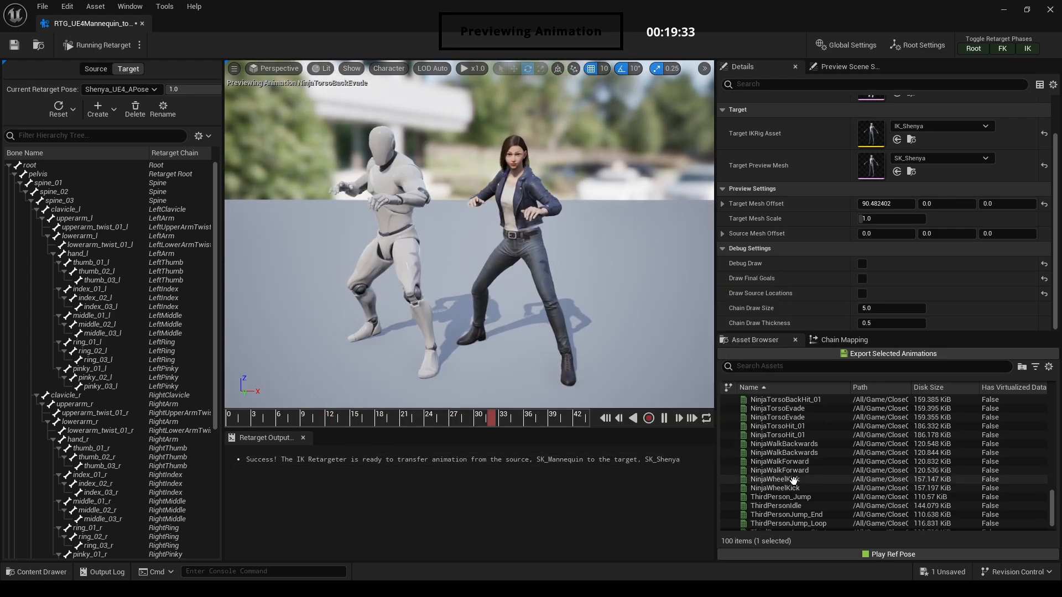
scroll(794, 476, "down", 1)
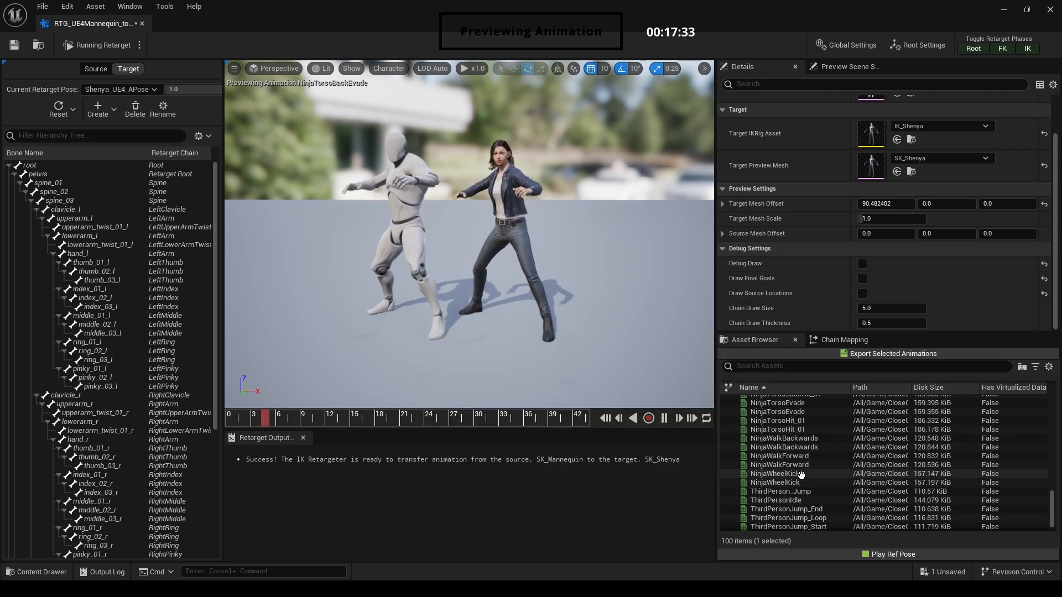
double_click(786, 474)
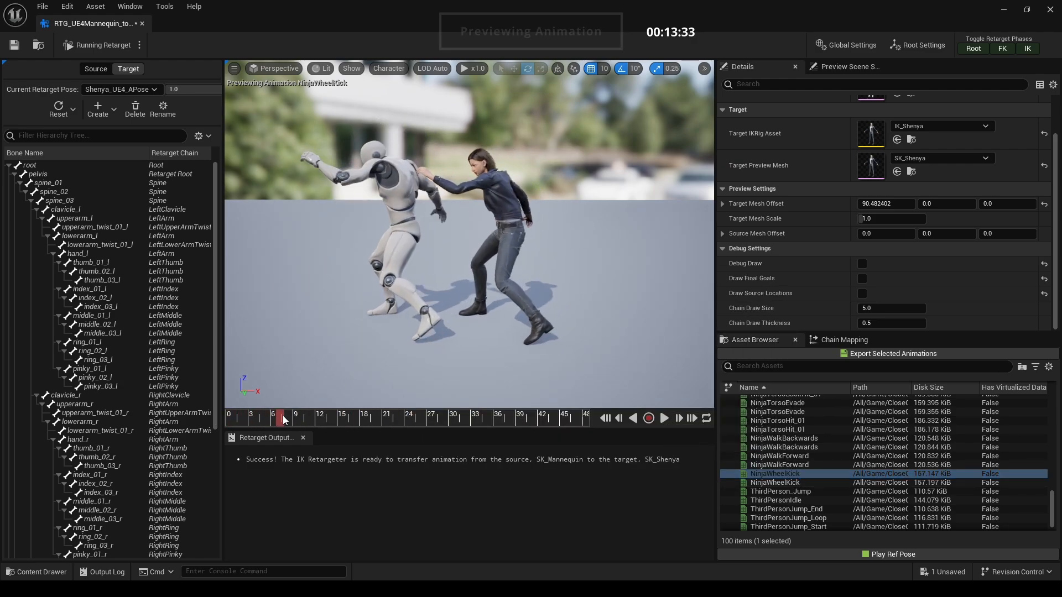
left_click_drag(319, 420, 380, 427)
right_click_drag(384, 280, 459, 287)
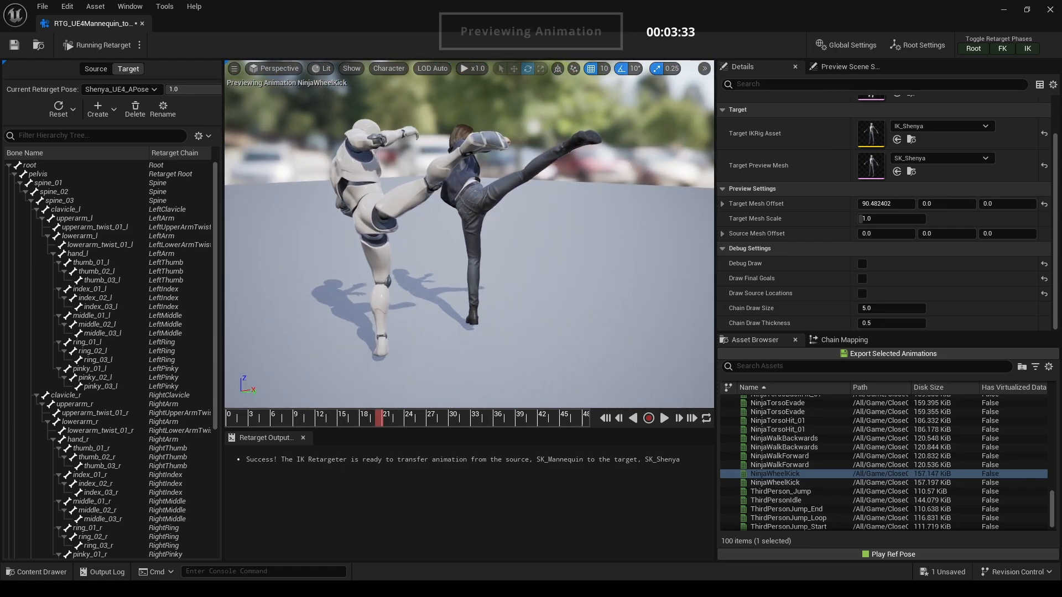
left_click_drag(400, 422, 520, 432)
right_click_drag(505, 286, 460, 282)
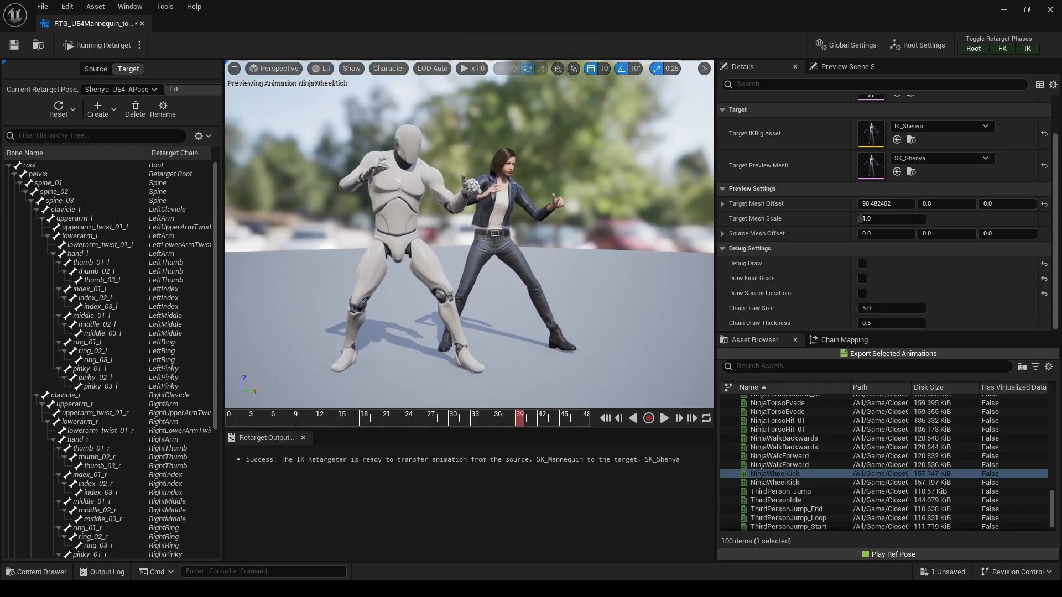
- Switch the viewport to the Front view and scrub NinjaWheelKick to check both characters' feet against the floor
key("alt+h")
scroll(472, 290, "up", 2)
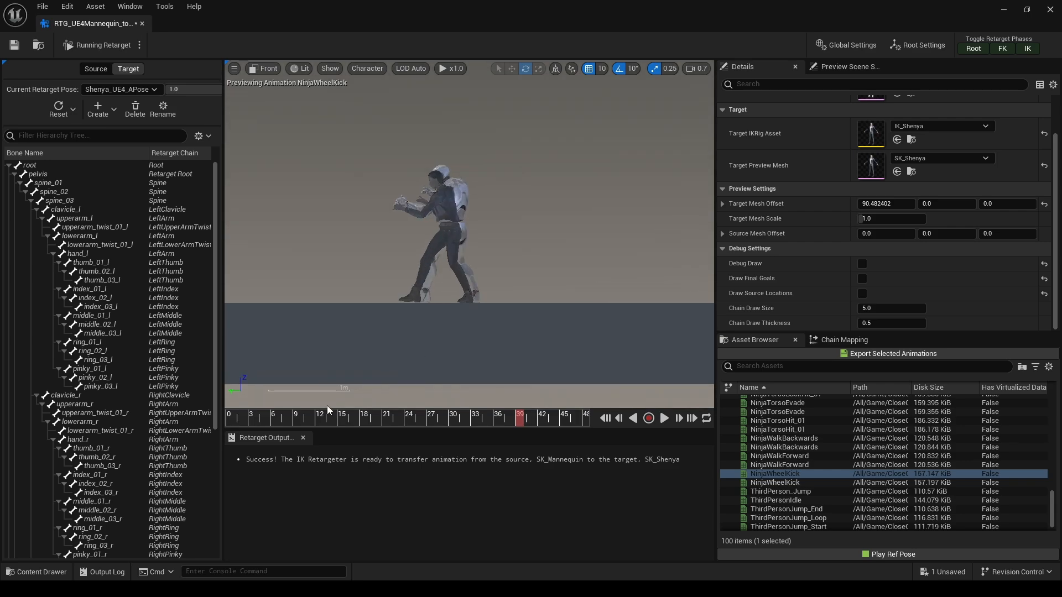
left_click_drag(278, 425, 409, 418)
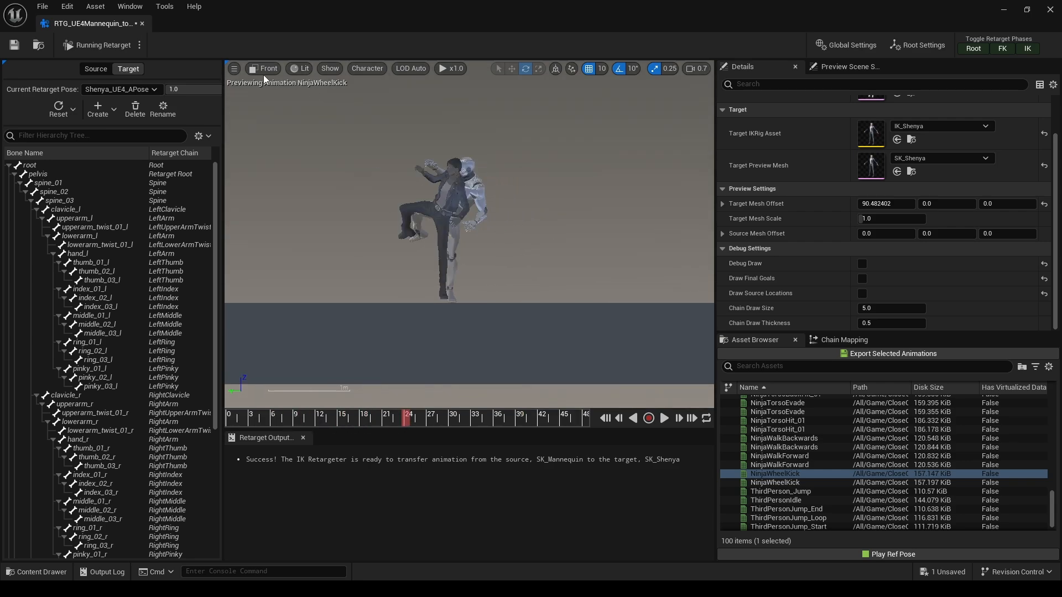
- Turn off Auto Align Floor to Mesh for the viewport and scrub NinjaWheelKick to the extended kick
left_click(234, 68)
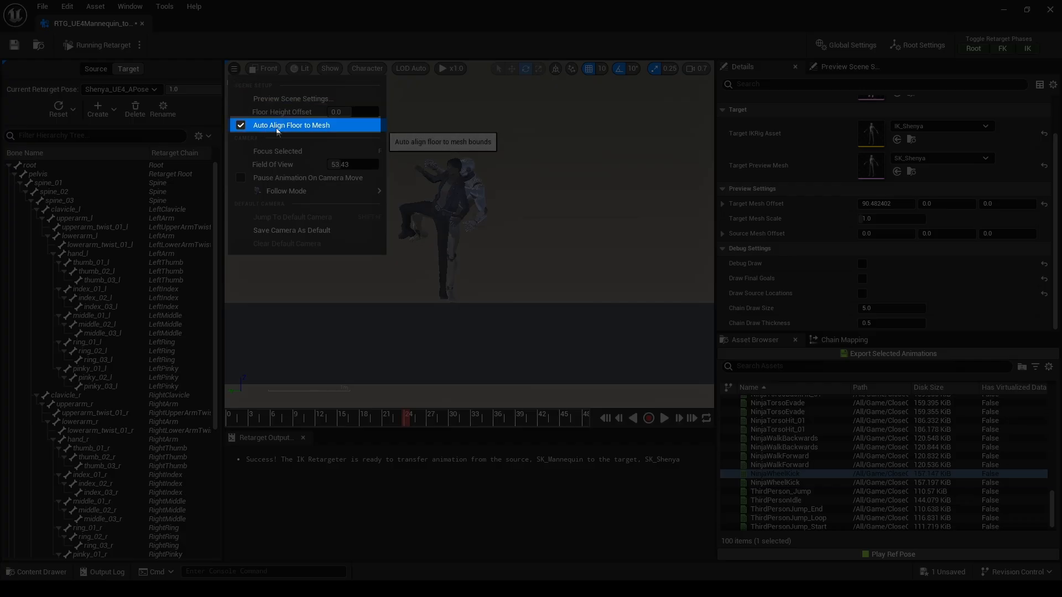
left_click(276, 128)
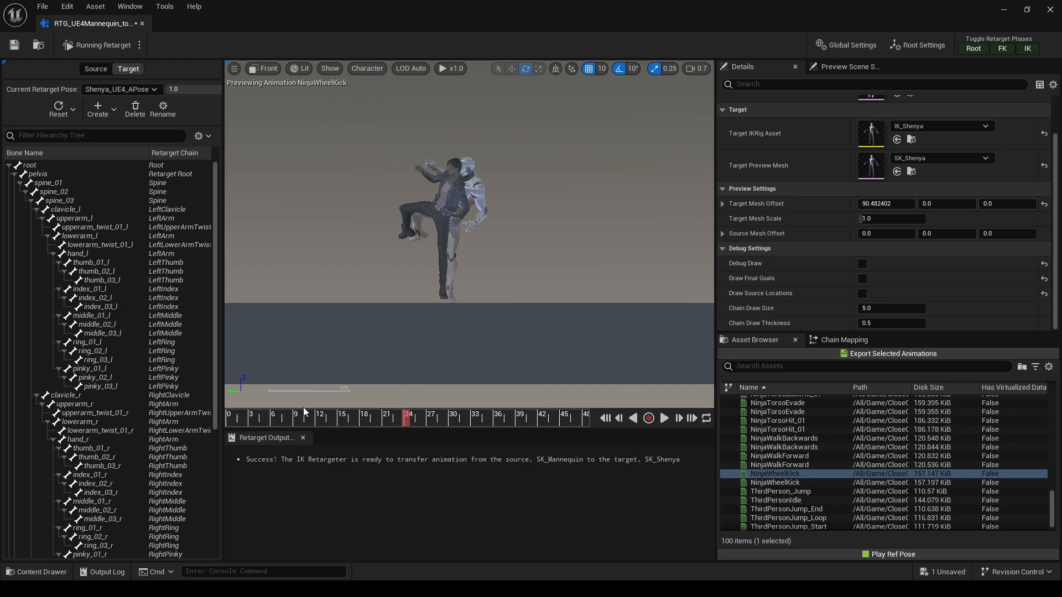
left_click_drag(289, 423, 393, 427)
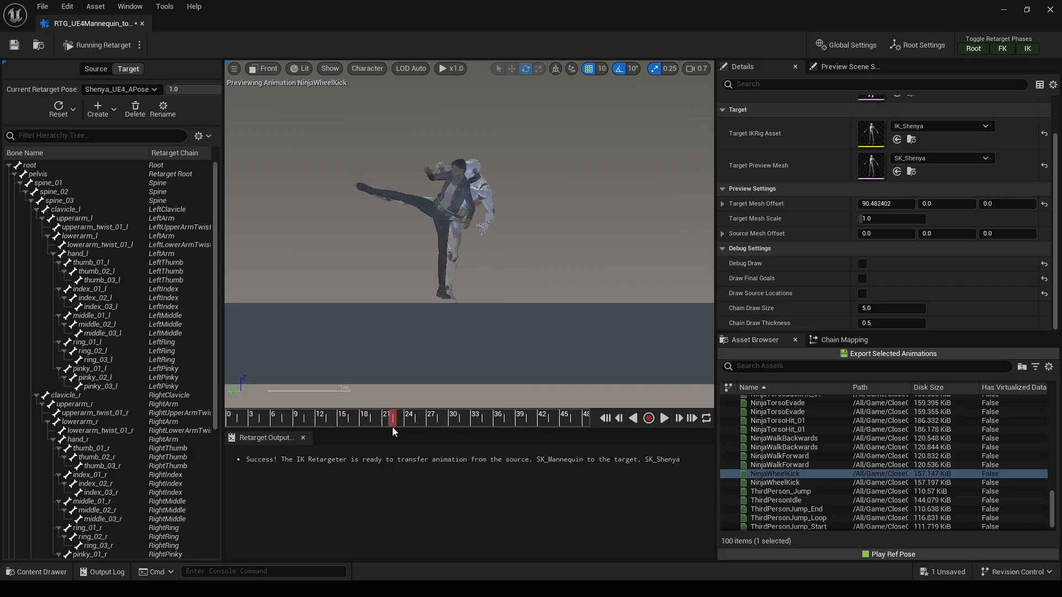
- Set the IK Blend to Source of the RightLeg chain (foot_r_Goal) to 1.0 in the chain mapping
left_click(822, 343)
scroll(811, 485, "down", 3)
scroll(811, 485, "down", 3)
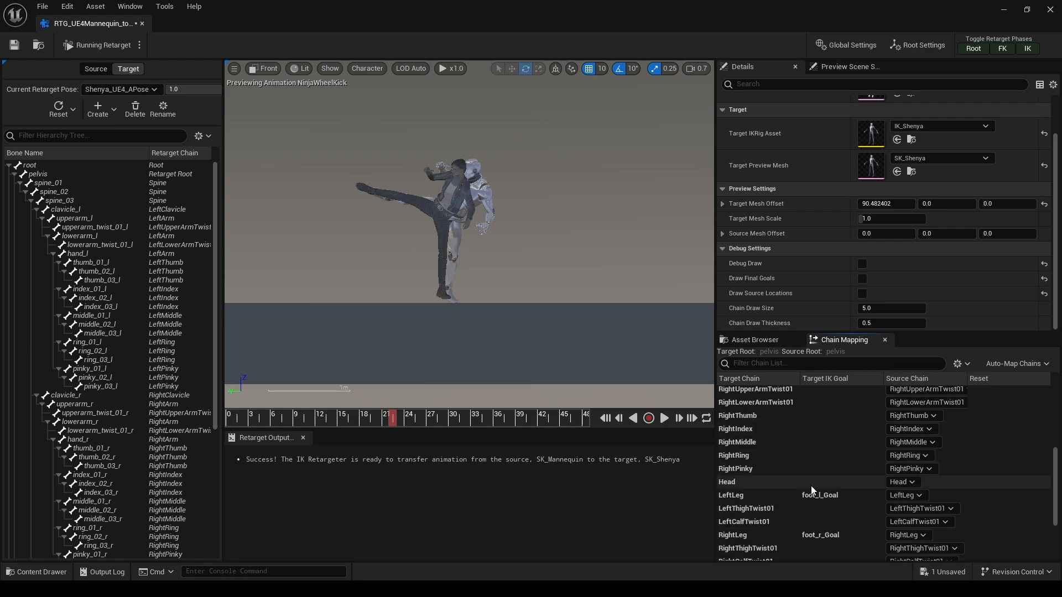
left_click(810, 495)
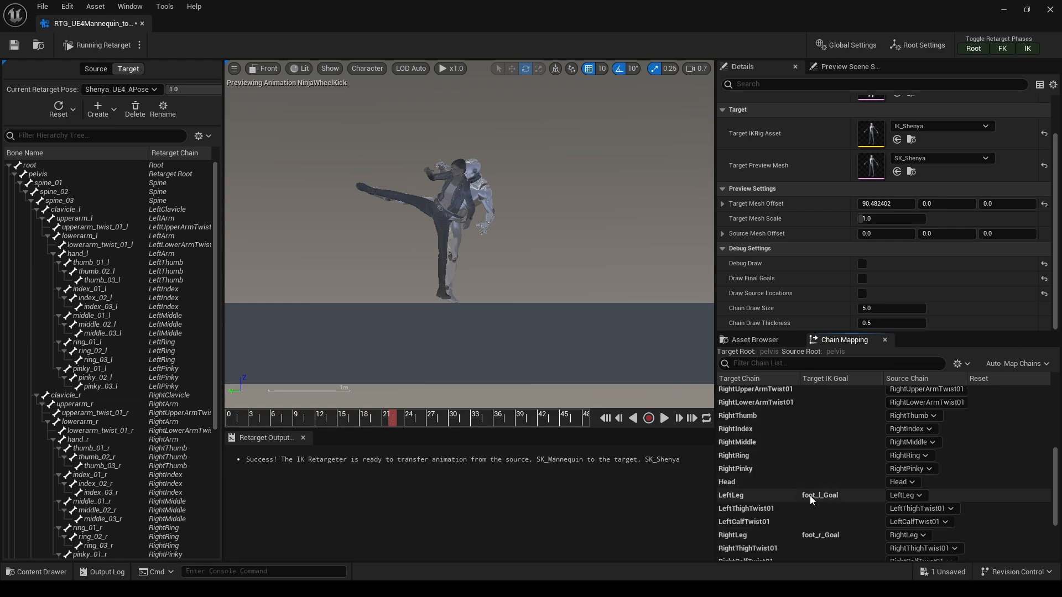
left_click(817, 536)
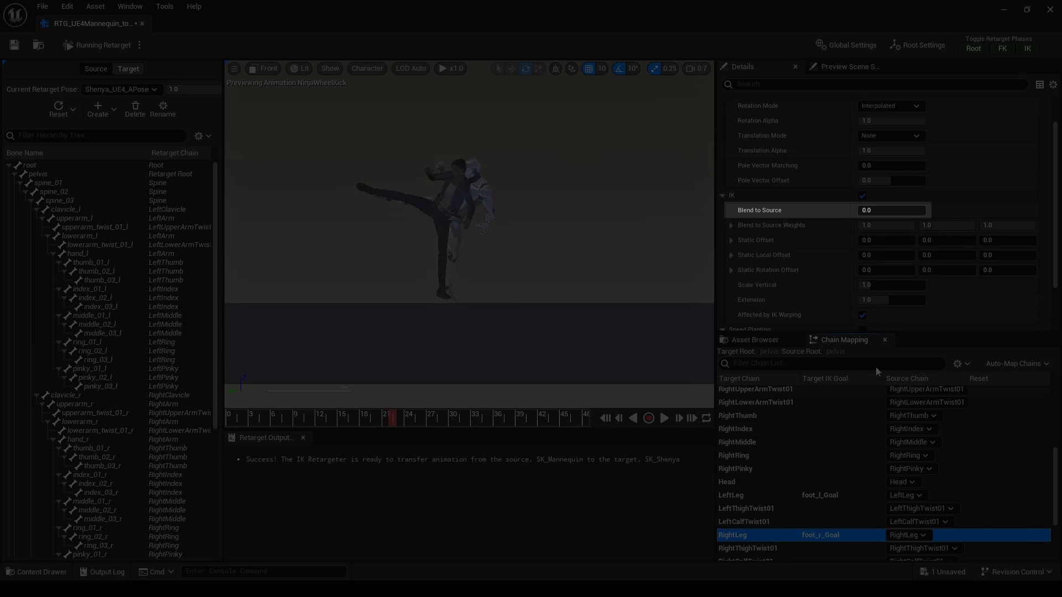
left_click(902, 212)
type("1")
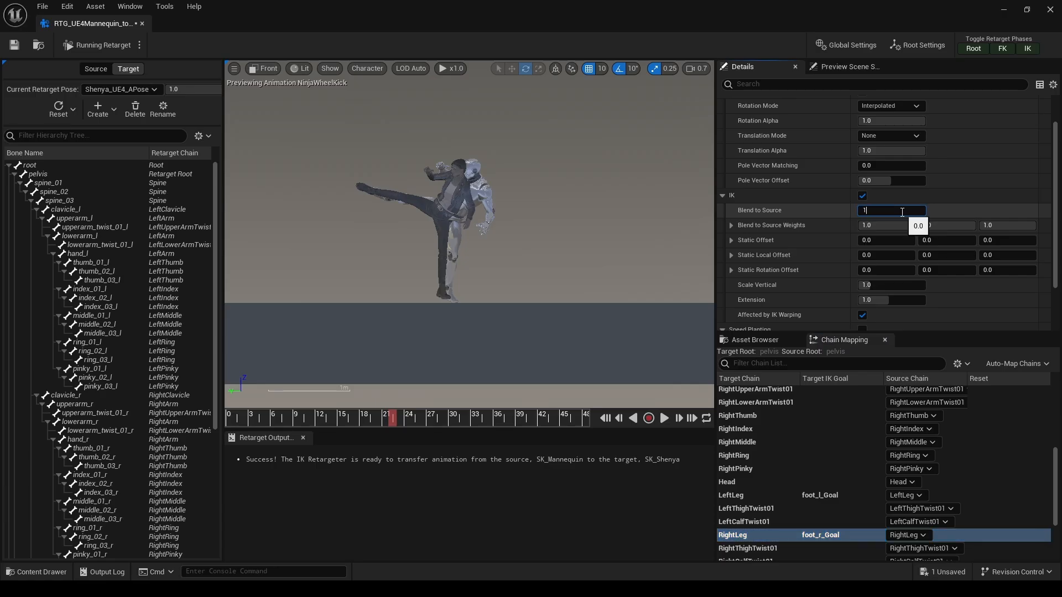
key("Return")
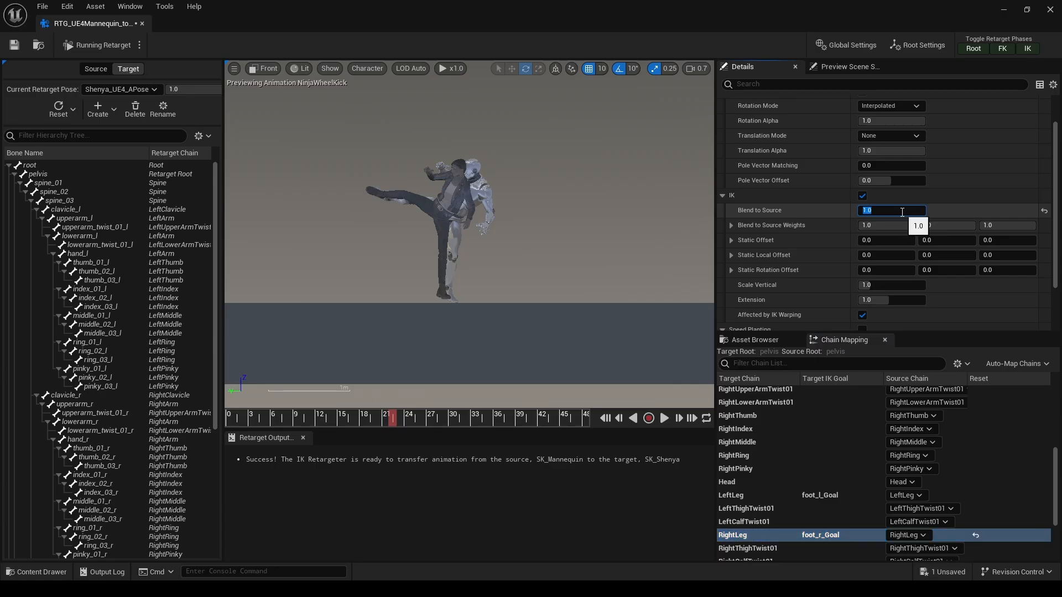
- Reset the RightLeg chain's IK Blend to Source and set the LeftLeg chain's (foot_l_Goal) IK Blend to Source to 1.0
left_click(1044, 211)
left_click(782, 494)
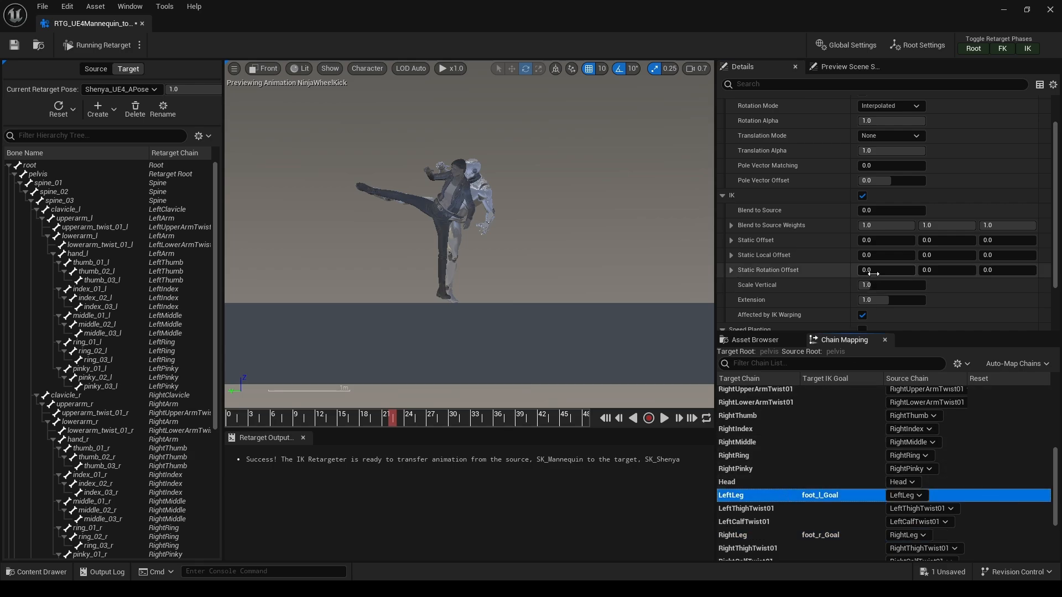
left_click(882, 212)
type("1")
key("Return")
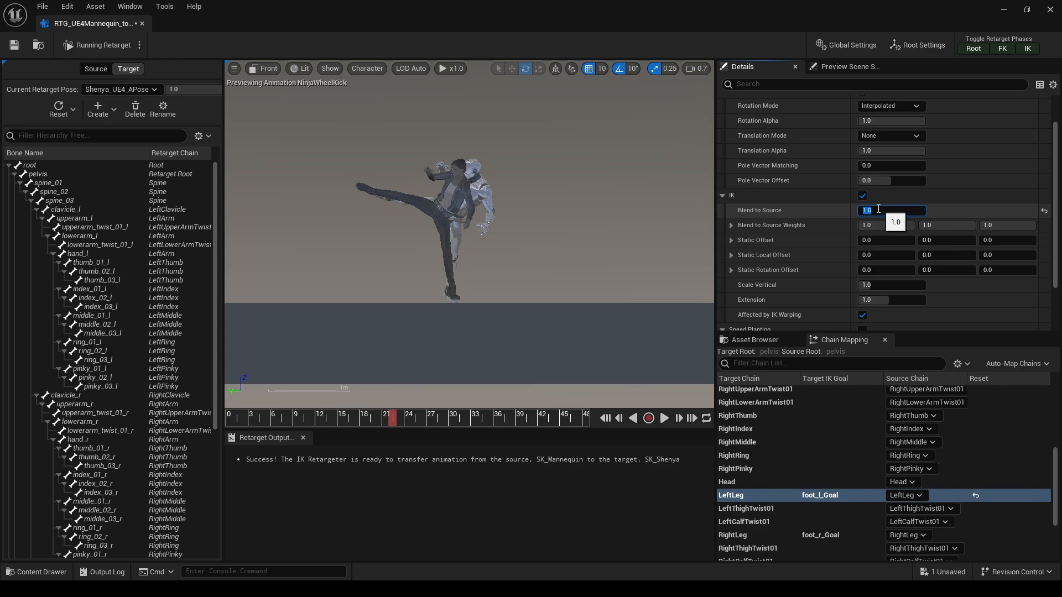
left_click(795, 209)
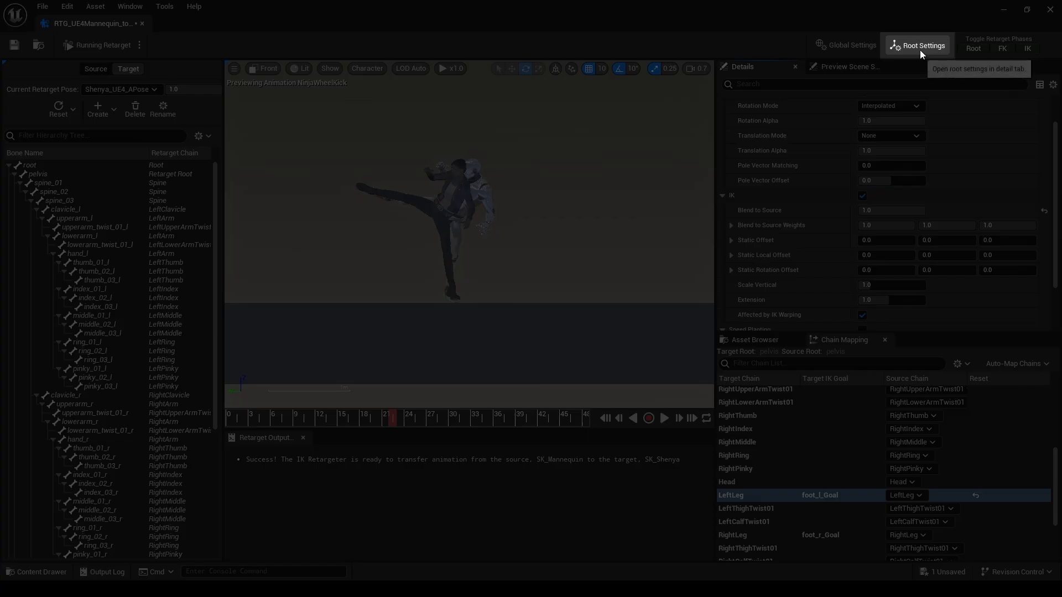
- Lower the root's Translation Offset Z to about -8.29 in the root settings and scrub NinjaWheelKick to its end
left_click(920, 49)
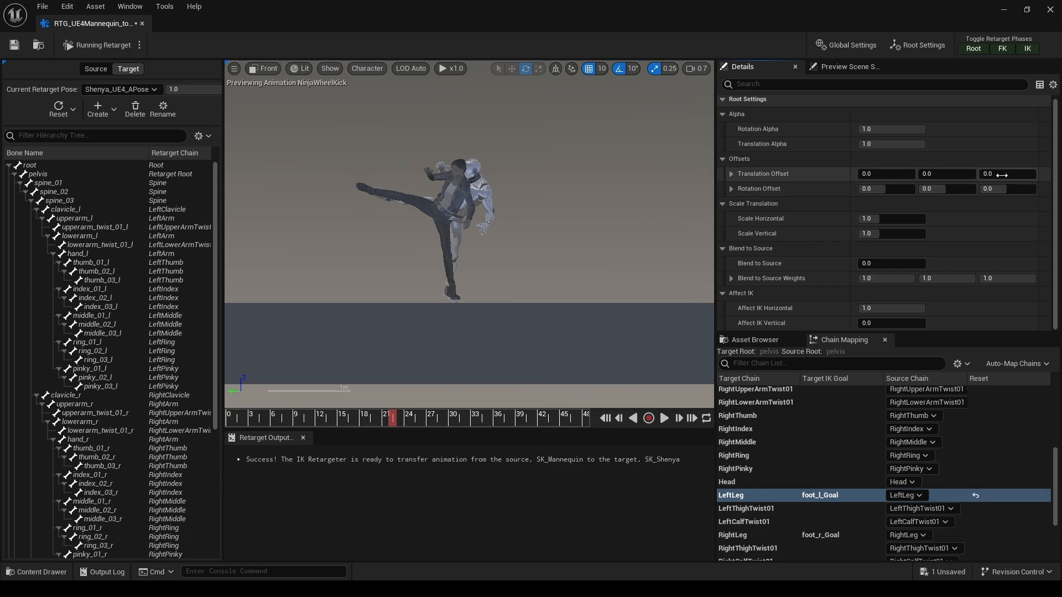
left_click_drag(1007, 174, 993, 174)
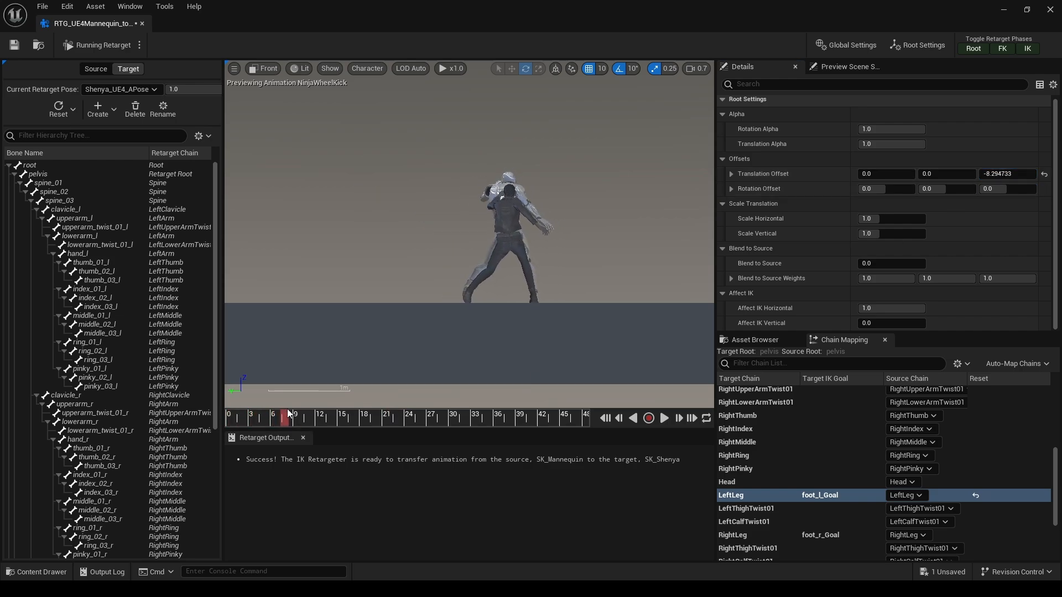
left_click_drag(288, 414, 582, 434)
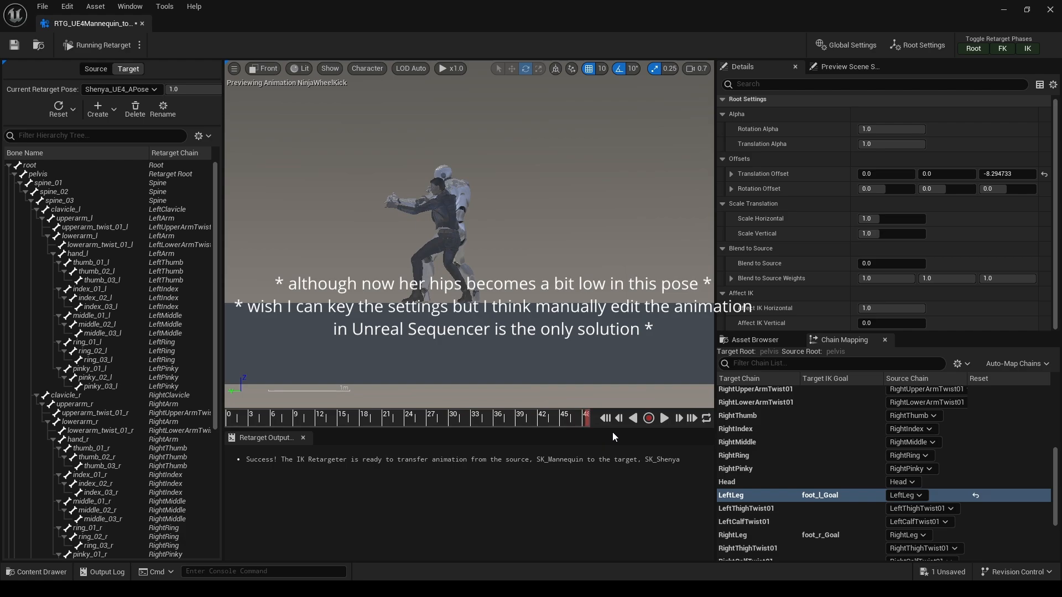
- Reset the root's Translation Offset to its default and scrub through NinjaWheelKick to check the feet and hips
left_click(1044, 174)
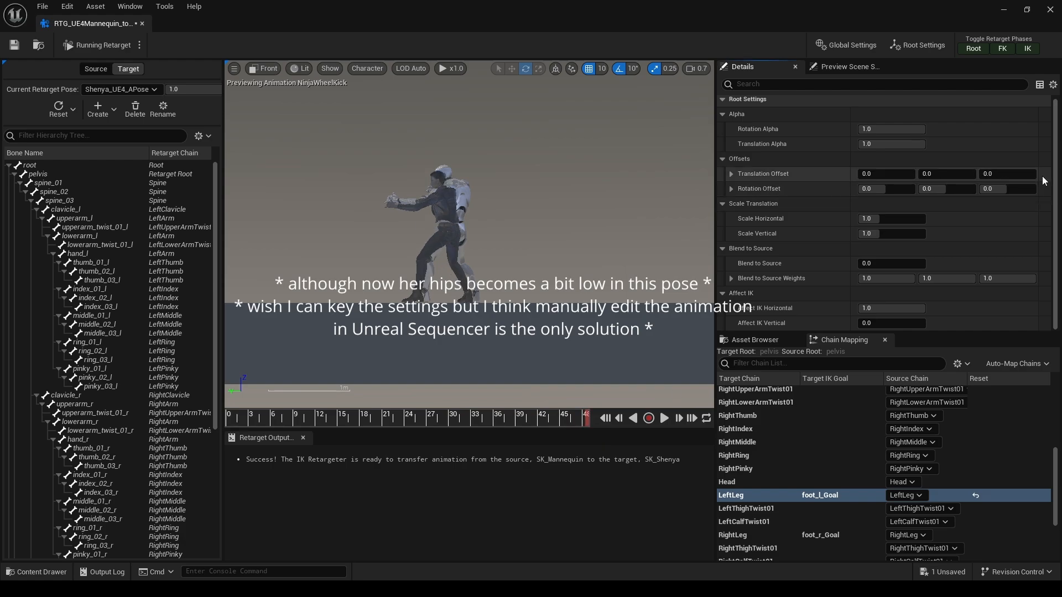
left_click_drag(271, 423, 550, 418)
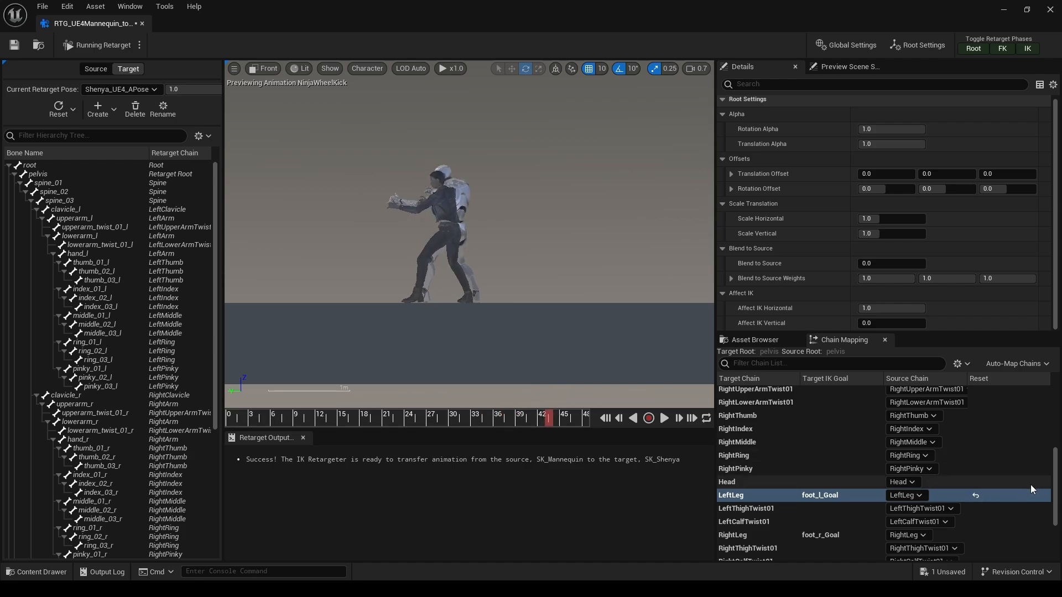
- Reset the IK Blend to Source of the LeftLeg chain (foot_l_Goal) to its default
left_click(863, 495)
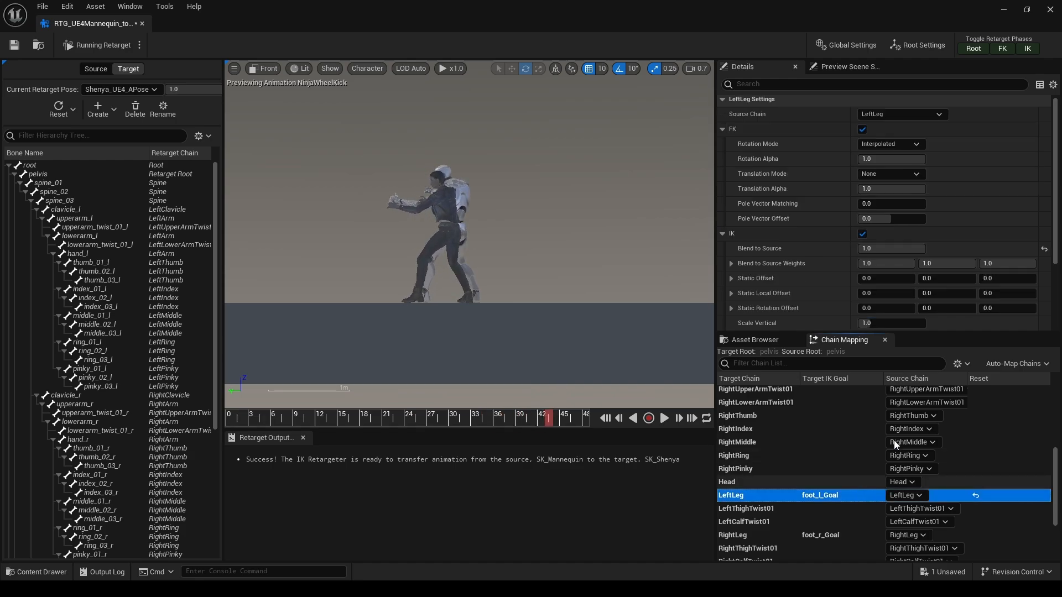
left_click(1044, 248)
left_click(1044, 497)
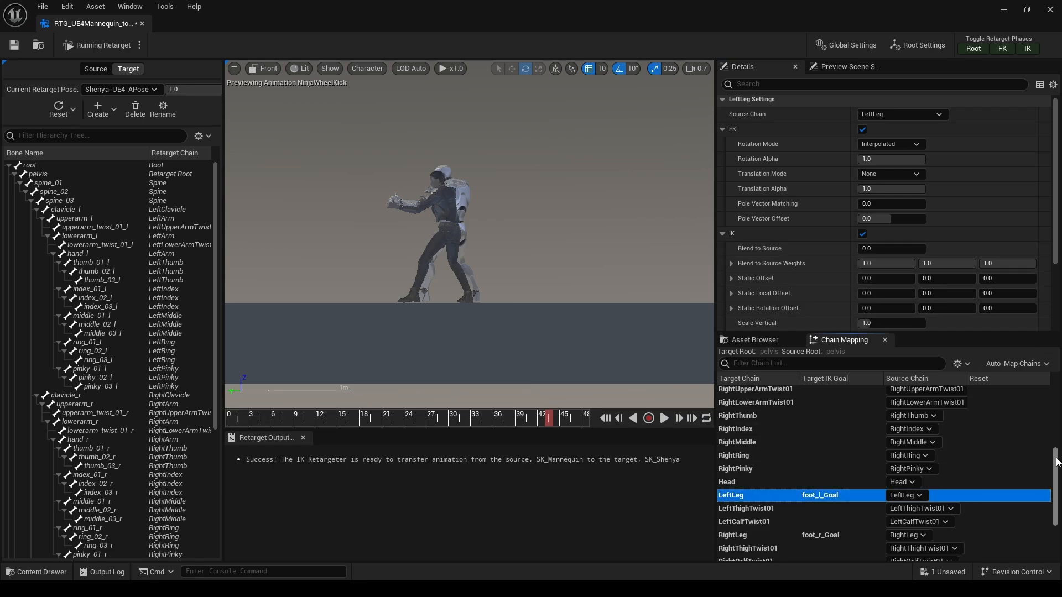